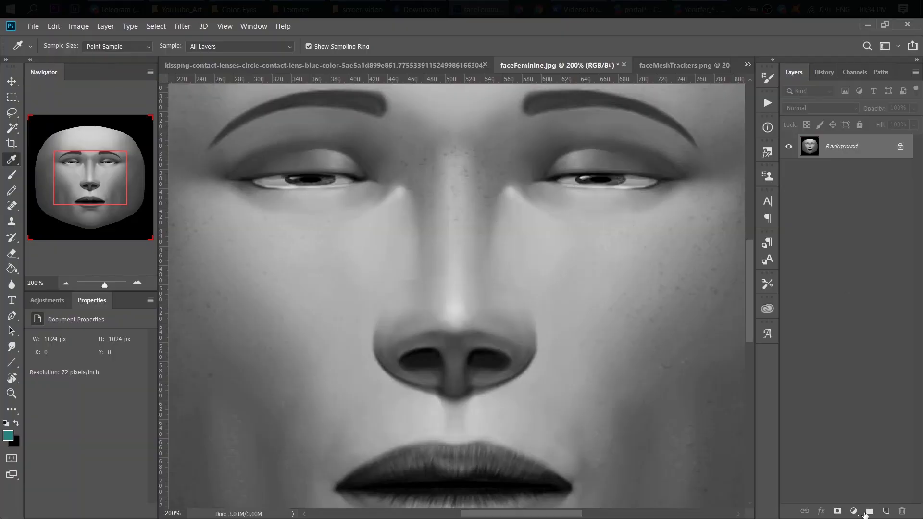
Add a new empty layer and pick a soft brush preset.
{"action": "left_click", "coordinate": [886, 511]}
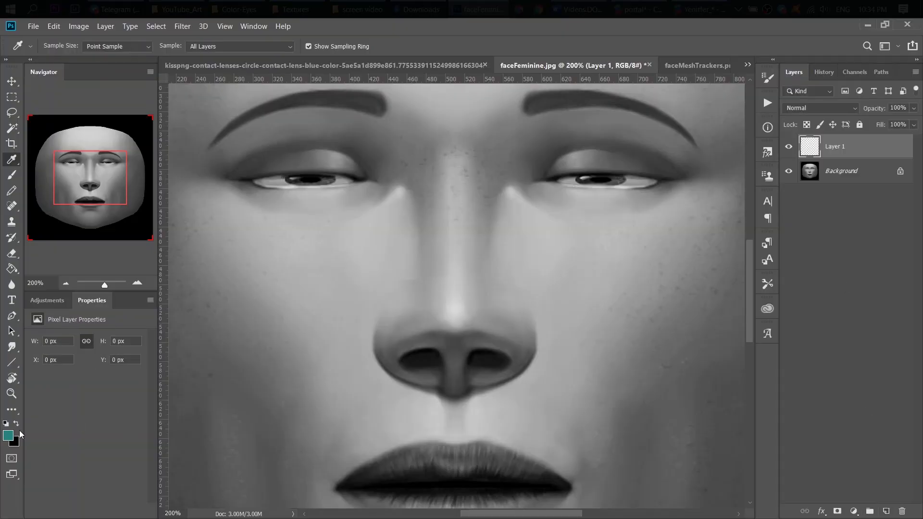
{"action": "left_click", "coordinate": [15, 175]}
{"action": "left_click", "coordinate": [65, 47]}
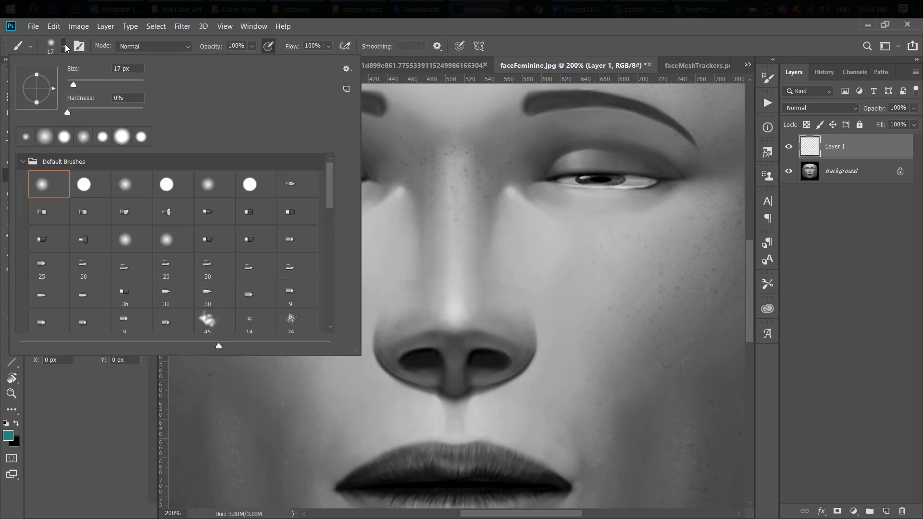
{"action": "left_click", "coordinate": [336, 181]}
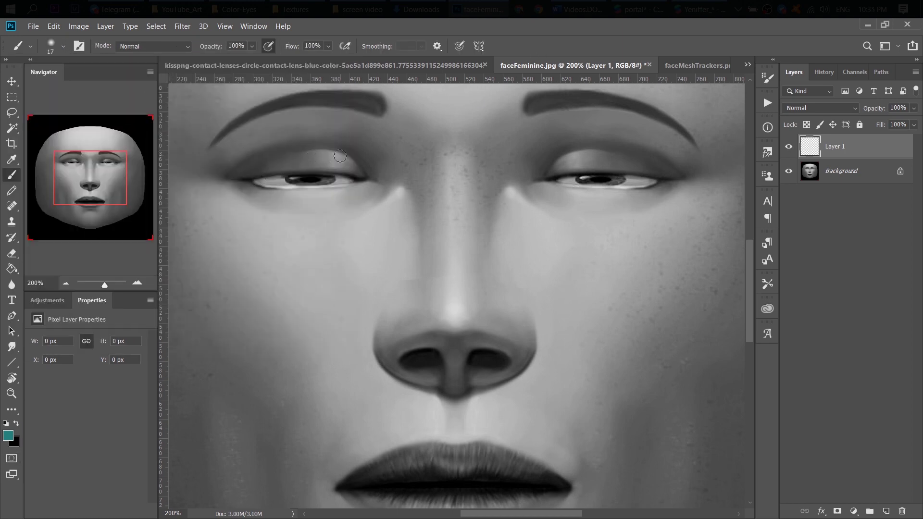
Paint teal eyeshadow over both upper eyelids, tidy the ends, and hide the Background layer.
{"action": "mouse_move", "coordinate": [344, 160]}
{"action": "left_mouse_down"}
{"action": "mouse_move", "coordinate": [257, 167]}
{"action": "mouse_move", "coordinate": [334, 160]}
{"action": "mouse_move", "coordinate": [351, 161]}
{"action": "mouse_move", "coordinate": [357, 172]}
{"action": "mouse_move", "coordinate": [234, 174]}
{"action": "mouse_move", "coordinate": [281, 154]}
{"action": "mouse_move", "coordinate": [337, 153]}
{"action": "mouse_move", "coordinate": [366, 175]}
{"action": "left_mouse_up"}
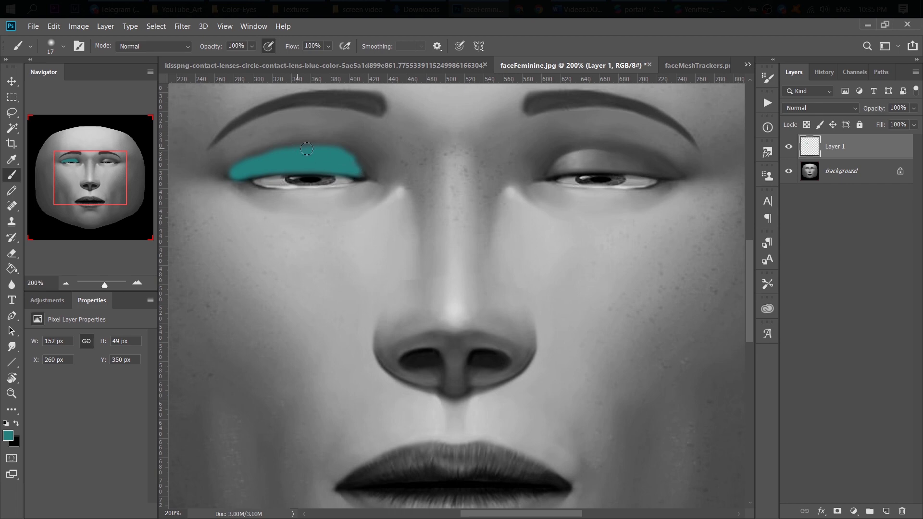
{"action": "mouse_move", "coordinate": [587, 161]}
{"action": "left_mouse_down"}
{"action": "mouse_move", "coordinate": [609, 150]}
{"action": "mouse_move", "coordinate": [583, 160]}
{"action": "mouse_move", "coordinate": [619, 157]}
{"action": "mouse_move", "coordinate": [579, 165]}
{"action": "mouse_move", "coordinate": [629, 167]}
{"action": "mouse_move", "coordinate": [615, 154]}
{"action": "mouse_move", "coordinate": [637, 153]}
{"action": "mouse_move", "coordinate": [674, 174]}
{"action": "left_mouse_up"}
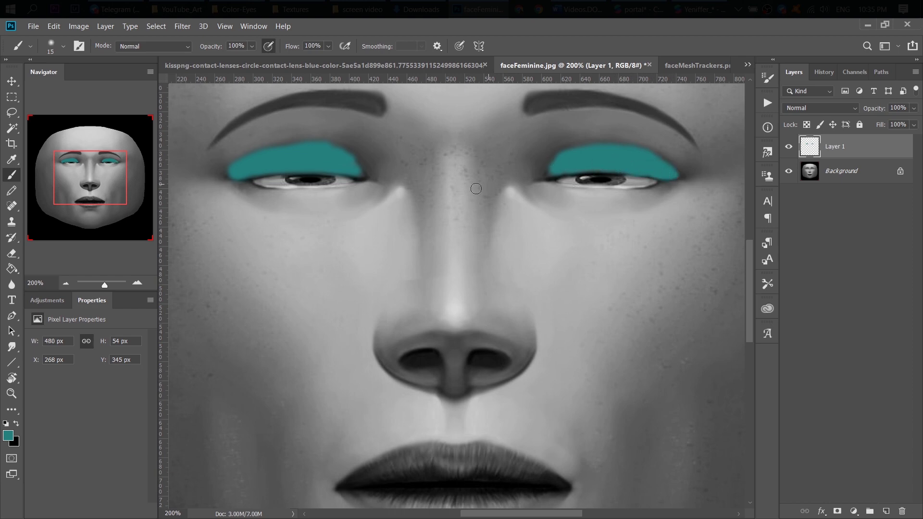
{"action": "key", "text": "bracketleft"}
{"action": "key", "text": "bracketleft"}
{"action": "left_click_drag", "start_coordinate": [557, 169], "coordinate": [547, 176]}
{"action": "left_click_drag", "start_coordinate": [664, 164], "coordinate": [682, 179]}
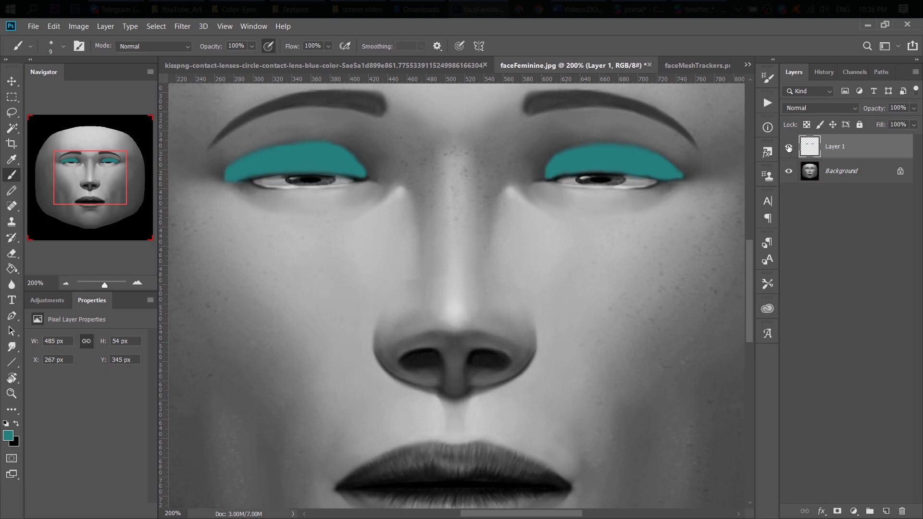
{"action": "left_click", "coordinate": [790, 171]}
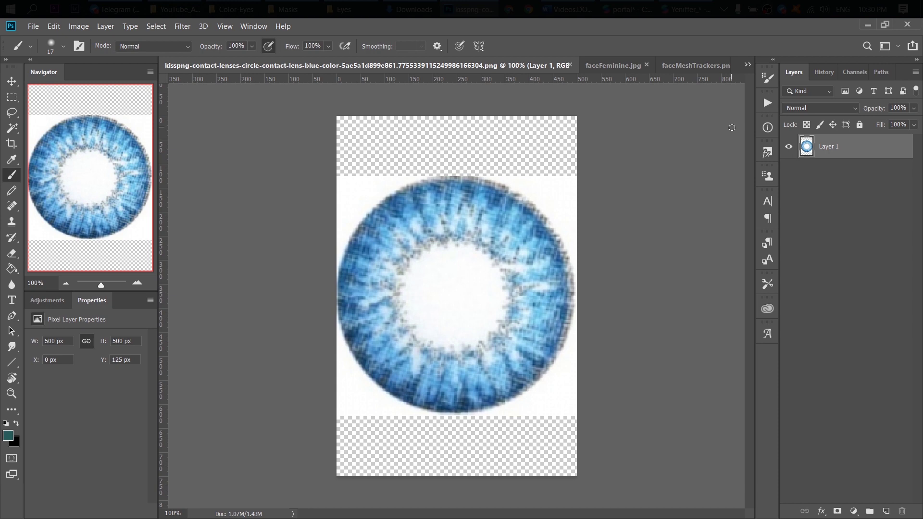
Inspect the trimmed blue lens ring up close, clear the selection, and start saving it.
{"action": "key", "text": "ctrl+plus"}
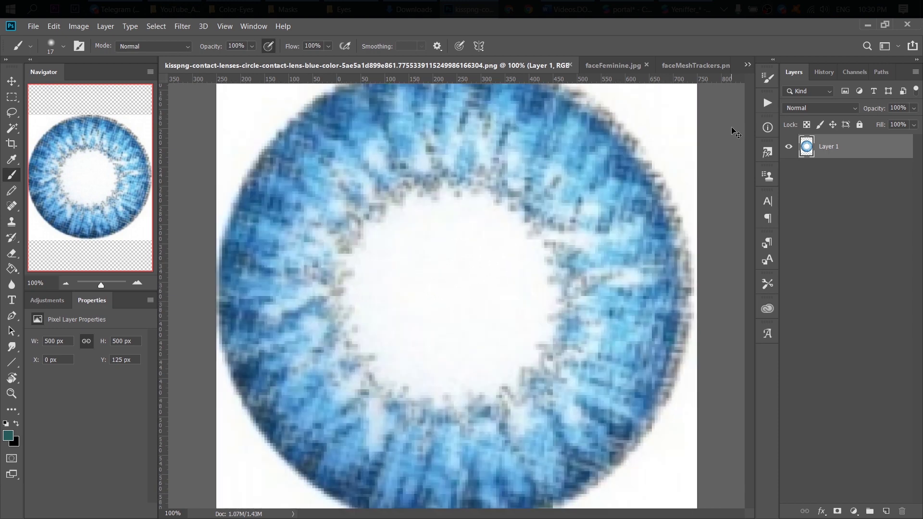
{"action": "key", "text": "ctrl+minus"}
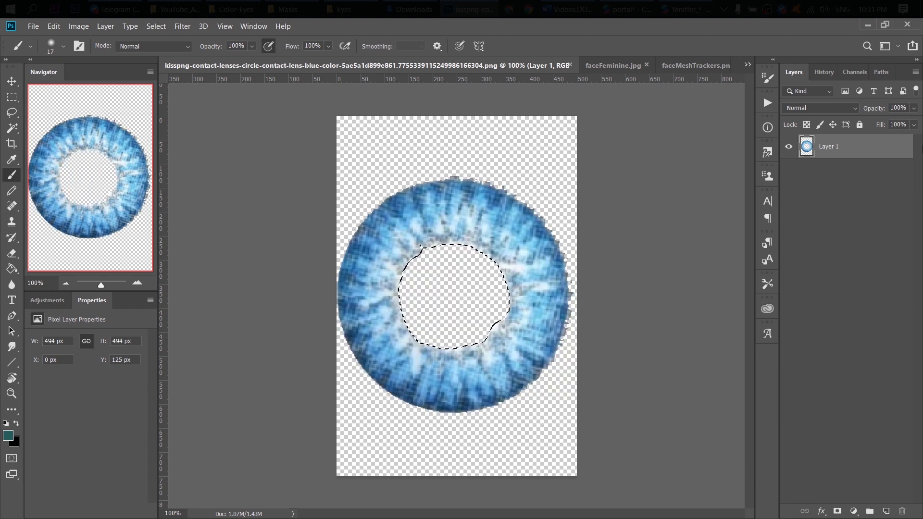
{"action": "key", "text": "ctrl+d"}
{"action": "left_click", "coordinate": [33, 26]}
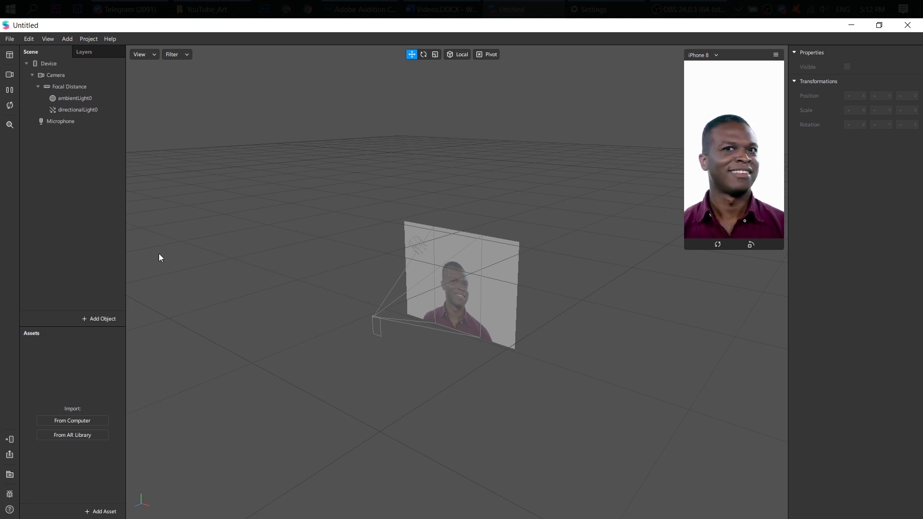
Add skin retouching and a new face mesh to the scene.
{"action": "left_click", "coordinate": [88, 319]}
{"action": "left_click", "coordinate": [72, 306]}
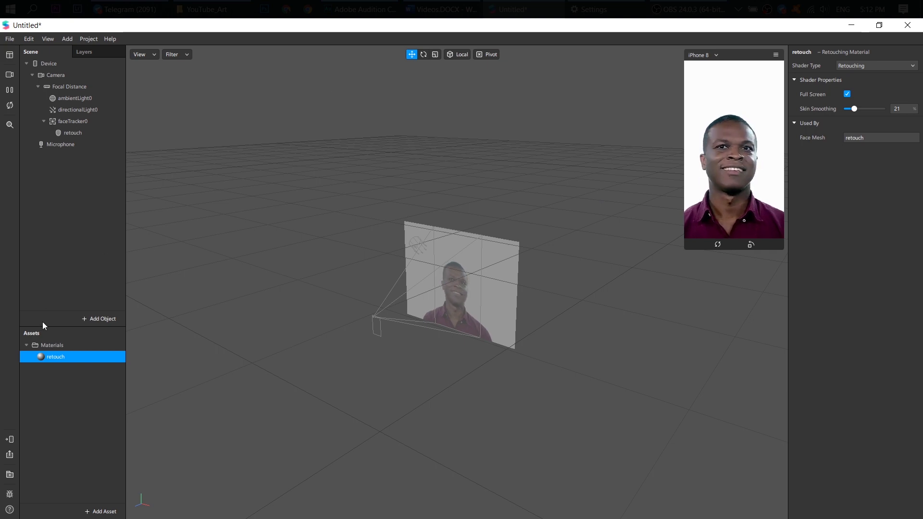
{"action": "left_click", "coordinate": [80, 318]}
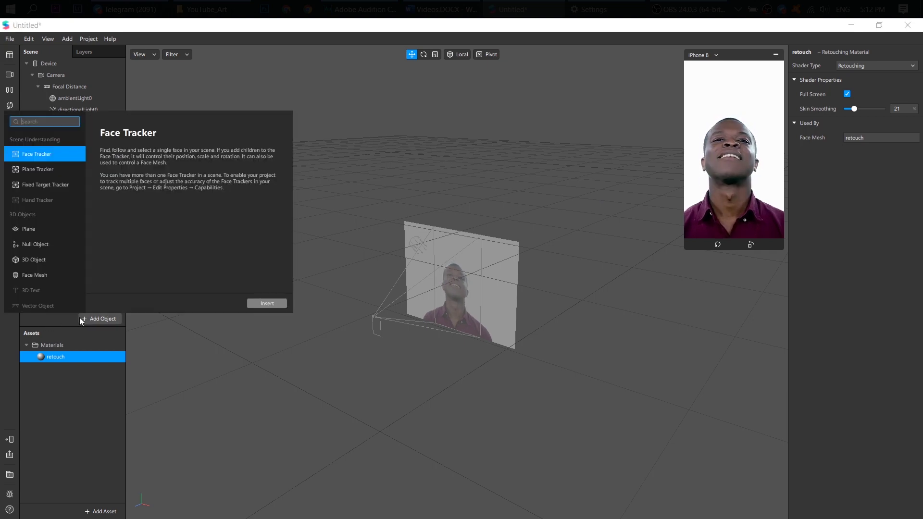
{"action": "left_click", "coordinate": [35, 277]}
{"action": "left_click", "coordinate": [260, 304]}
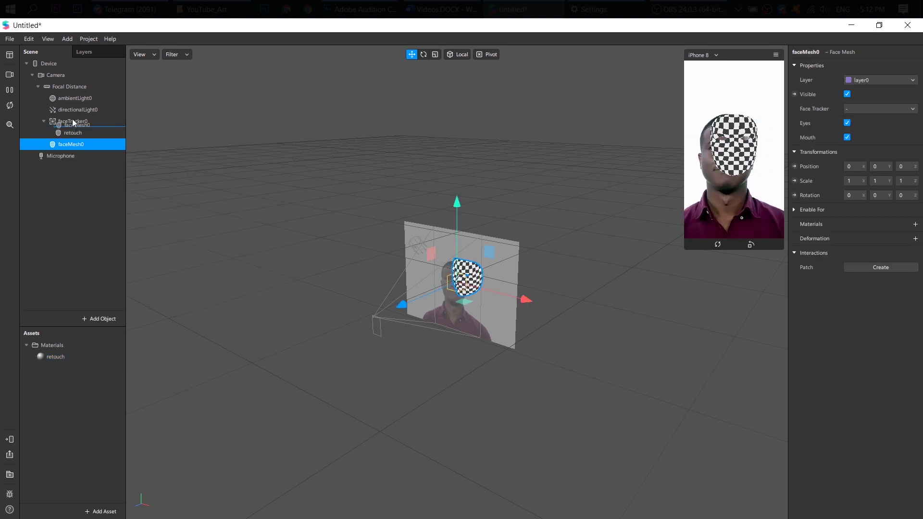
Parent the face mesh to faceTracker0 and rename it 'makeup'.
{"action": "left_click_drag", "start_coordinate": [73, 121], "coordinate": [72, 117]}
{"action": "double_click", "coordinate": [69, 144]}
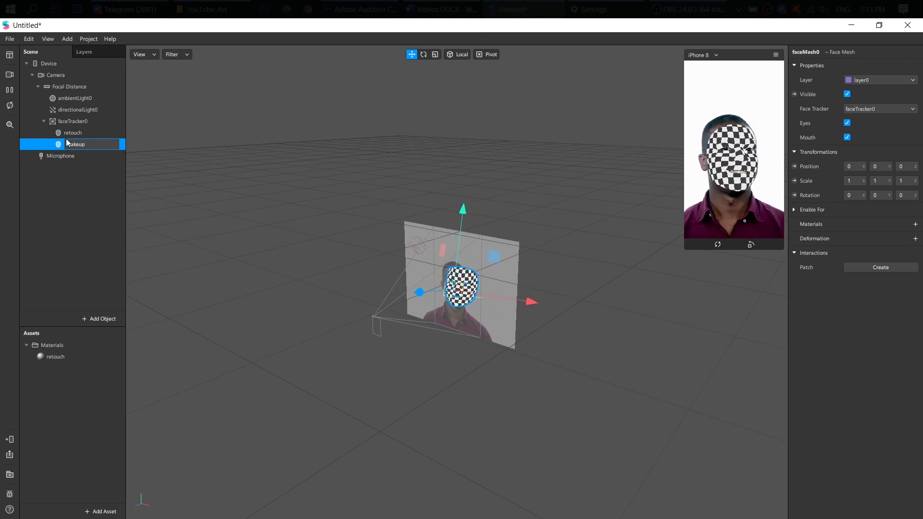
{"action": "type", "text": "makeup"}
{"action": "key", "text": "Return"}
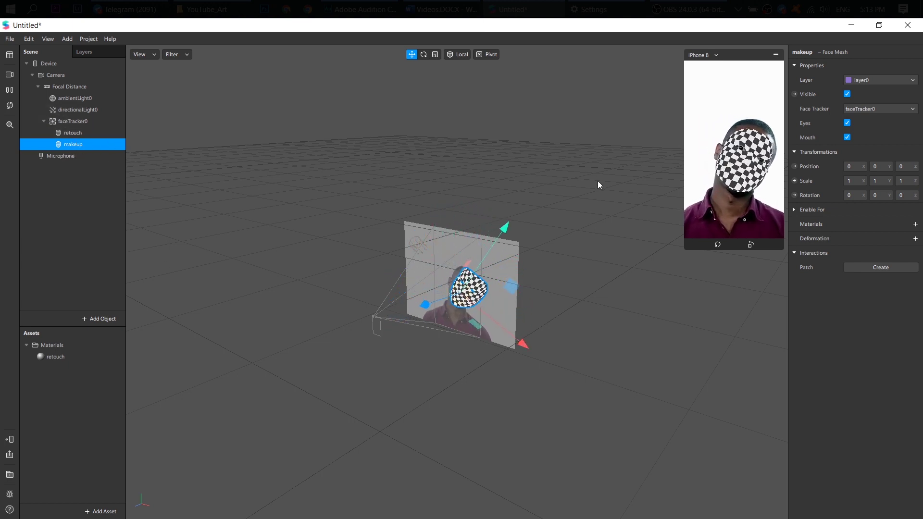
Create a new material for the makeup mesh and name it 'makeup'.
{"action": "left_click", "coordinate": [916, 224]}
{"action": "left_click", "coordinate": [893, 260]}
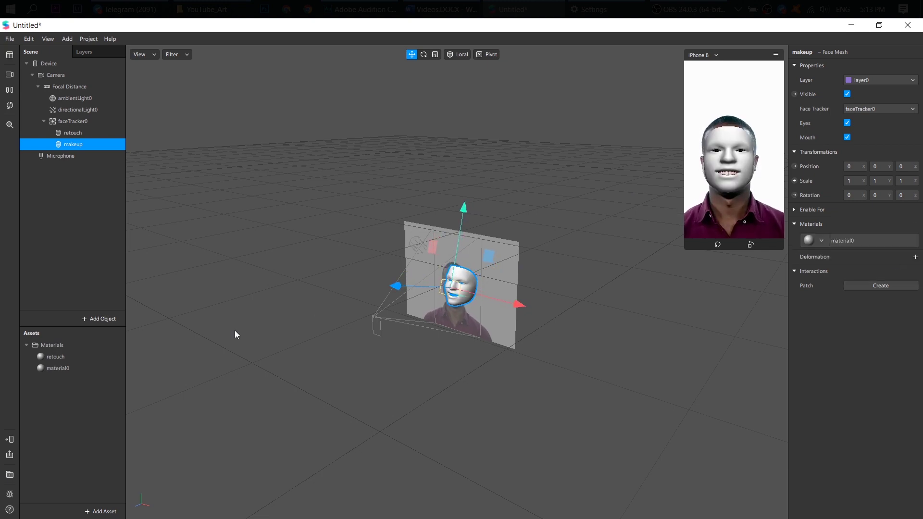
{"action": "left_click", "coordinate": [55, 368]}
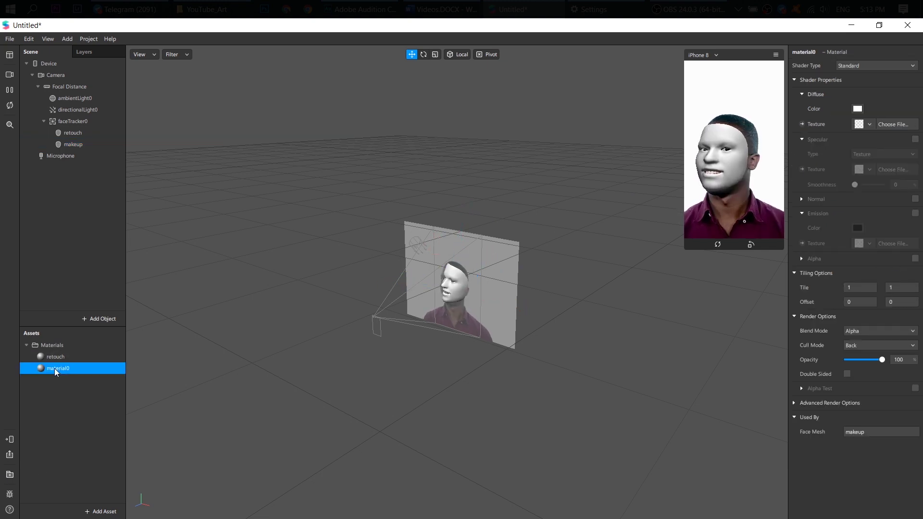
{"action": "left_click", "coordinate": [53, 368]}
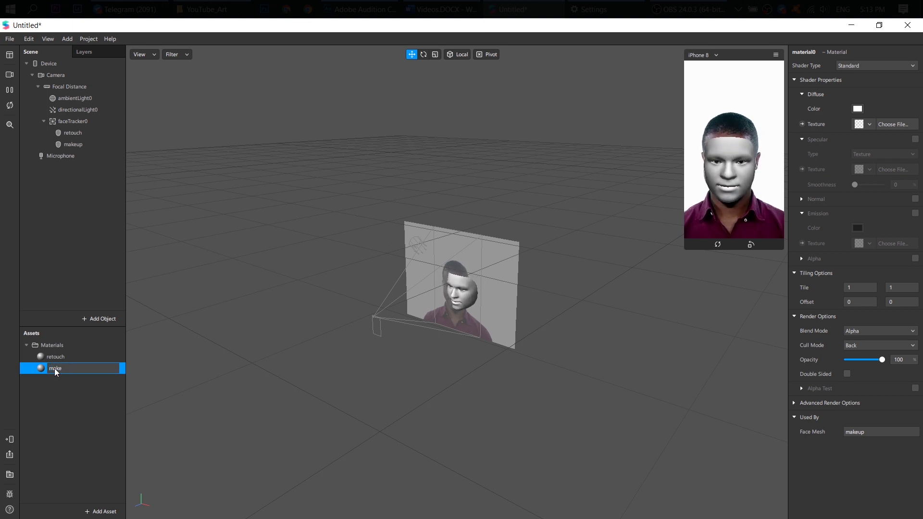
{"action": "key", "text": "Return"}
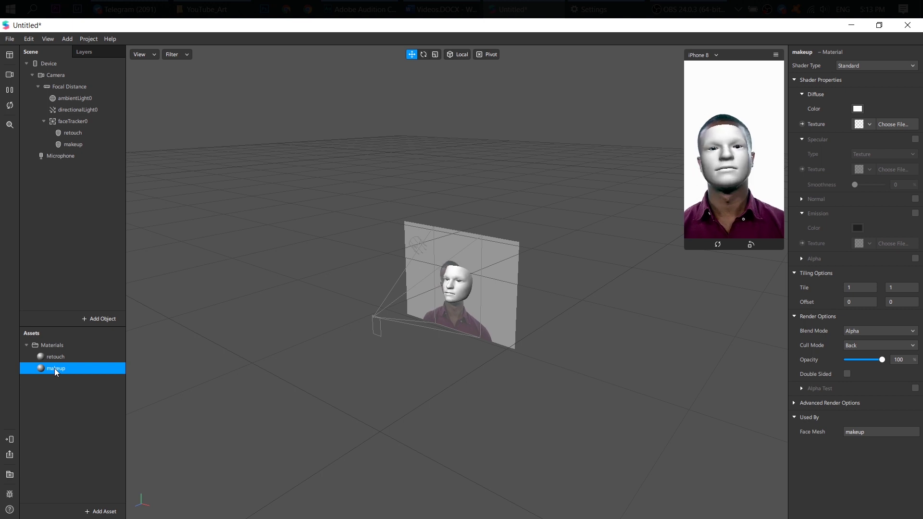
Set the makeup material to the Face Paint shader with the imported shadow.png texture.
{"action": "left_click", "coordinate": [868, 65]}
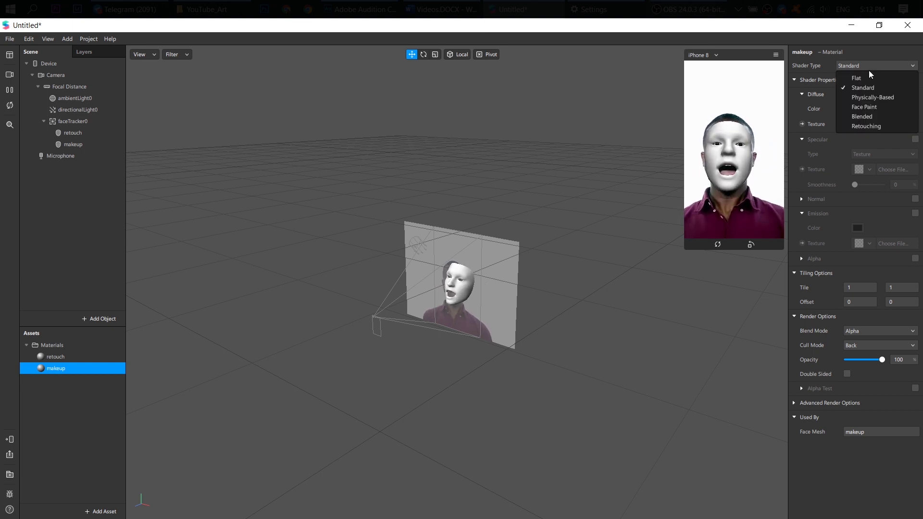
{"action": "left_click", "coordinate": [882, 107]}
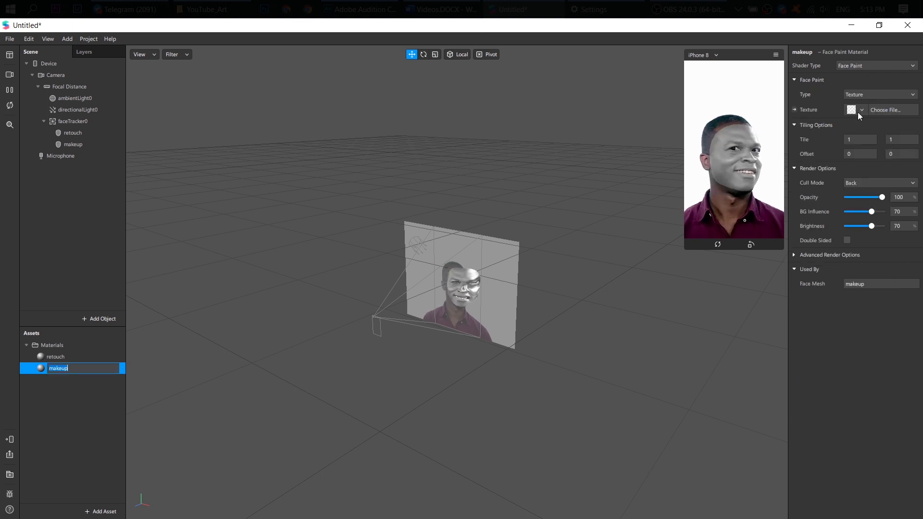
{"action": "left_click", "coordinate": [861, 111]}
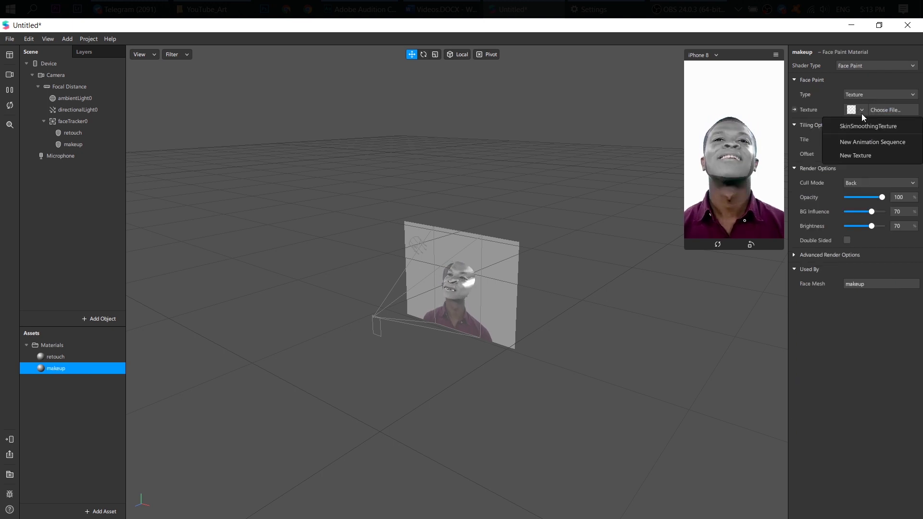
{"action": "left_click", "coordinate": [868, 155]}
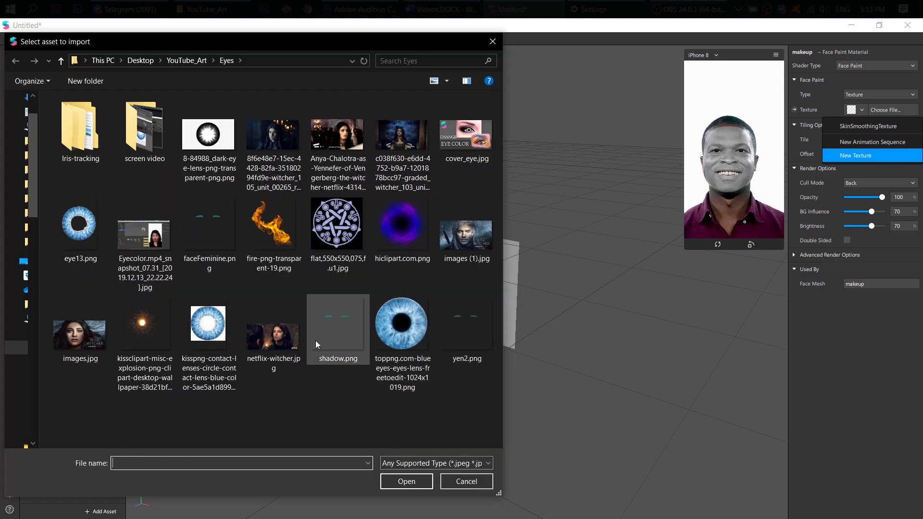
{"action": "left_click", "coordinate": [338, 327]}
{"action": "left_click", "coordinate": [391, 482]}
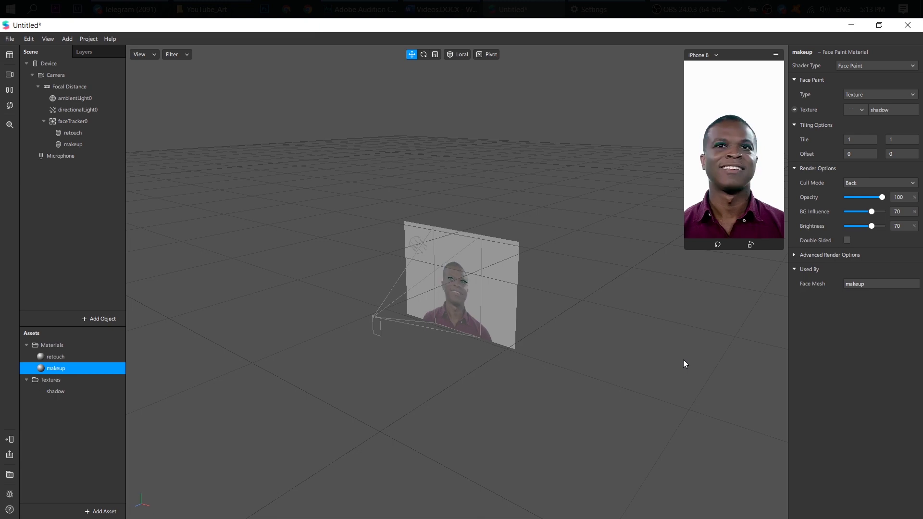
Preview on the live integrated webcam and lower the eyeshadow opacity to 48.
{"action": "left_click_drag", "start_coordinate": [688, 245], "coordinate": [599, 402]}
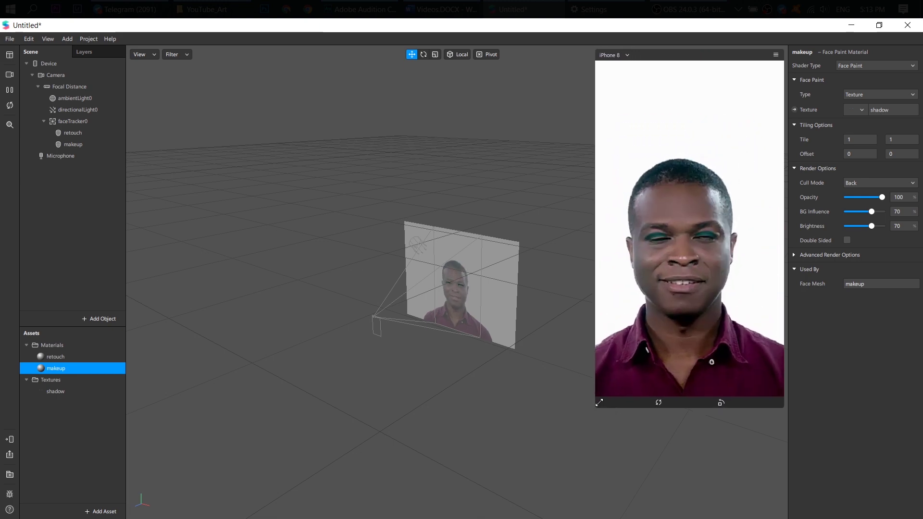
{"action": "left_click", "coordinate": [10, 75]}
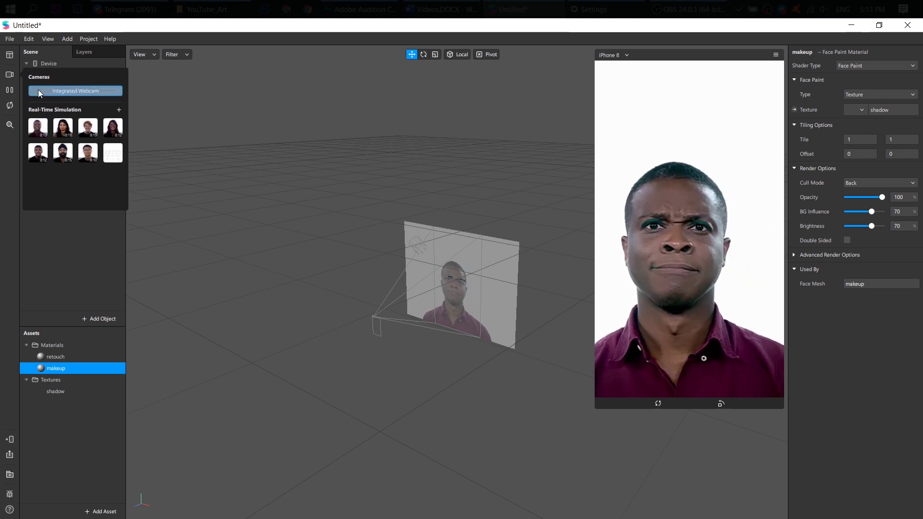
{"action": "left_click", "coordinate": [39, 91]}
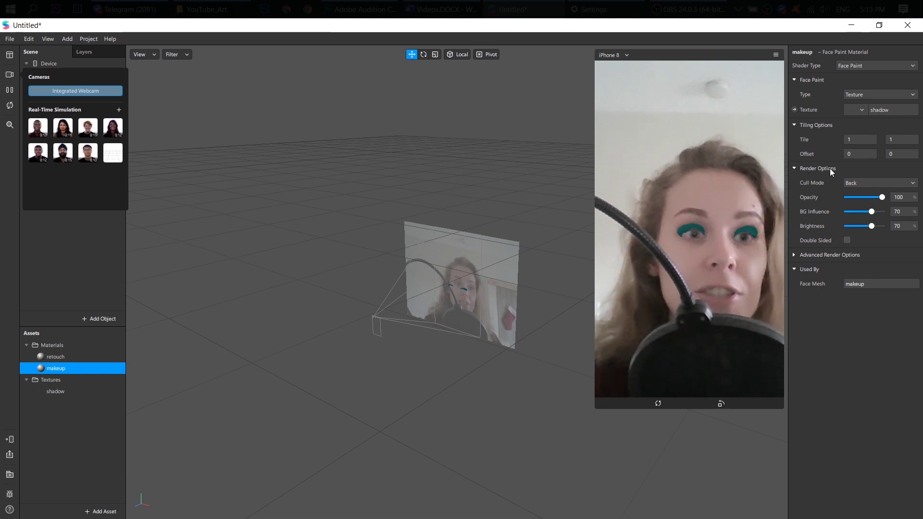
{"action": "left_click_drag", "start_coordinate": [883, 198], "coordinate": [869, 226]}
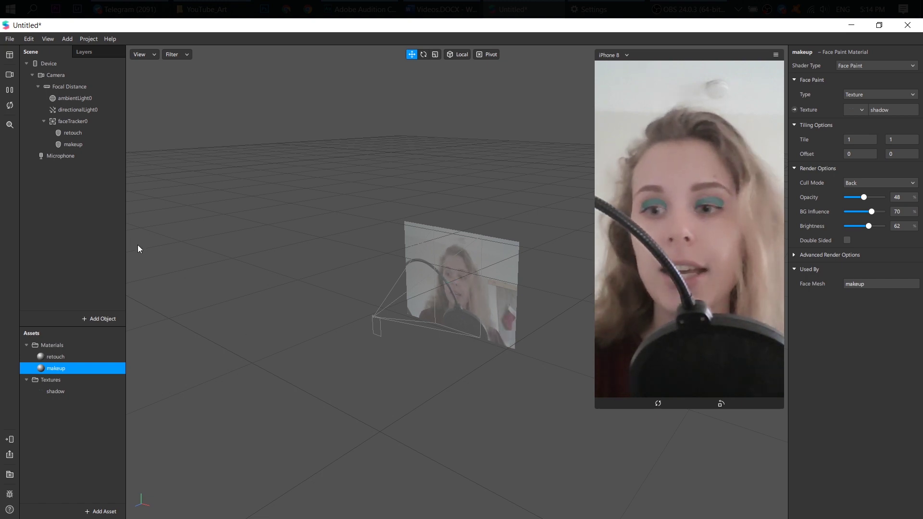
Add a face mesh under faceTracker0 and rename it 'deform'.
{"action": "left_click", "coordinate": [86, 319]}
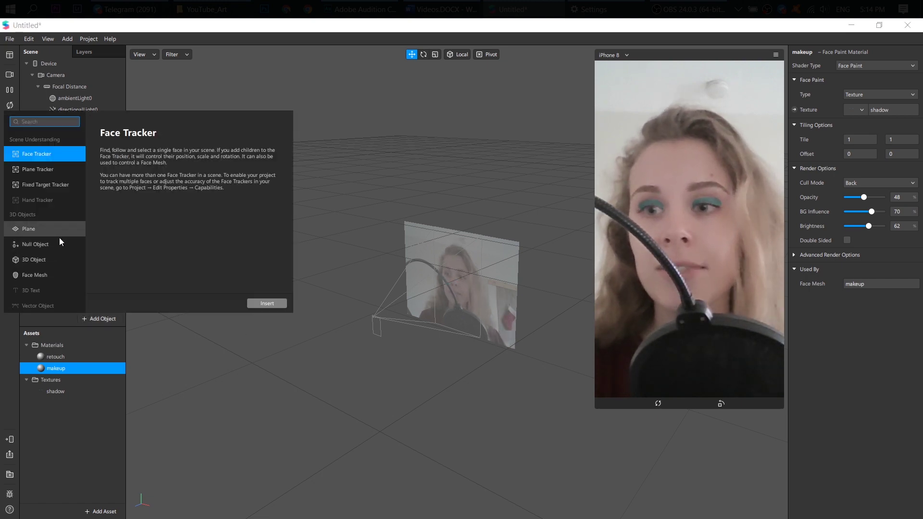
{"action": "left_click", "coordinate": [50, 273]}
{"action": "left_click", "coordinate": [252, 304]}
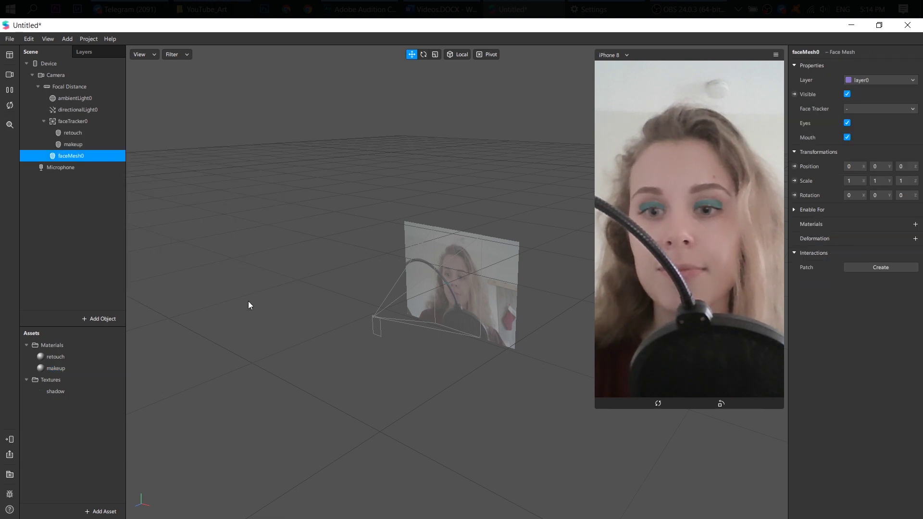
{"action": "left_click_drag", "start_coordinate": [66, 158], "coordinate": [66, 122]}
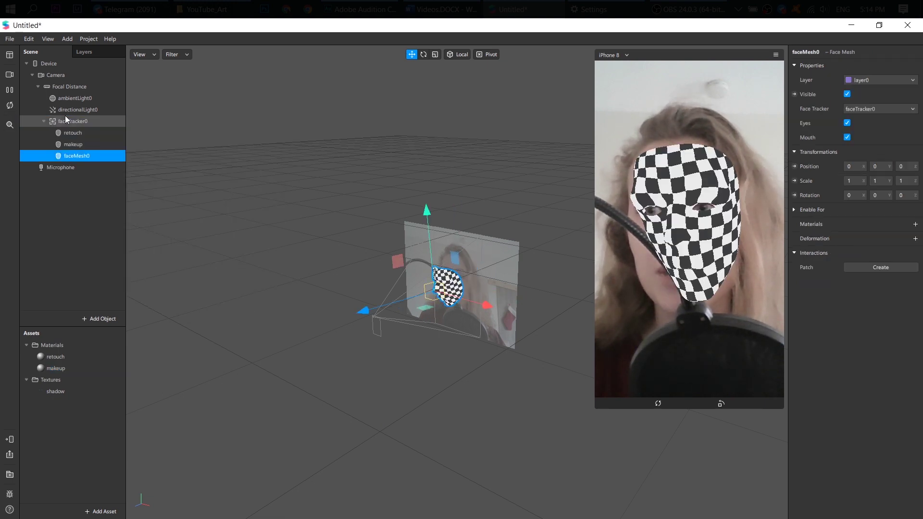
{"action": "double_click", "coordinate": [66, 159]}
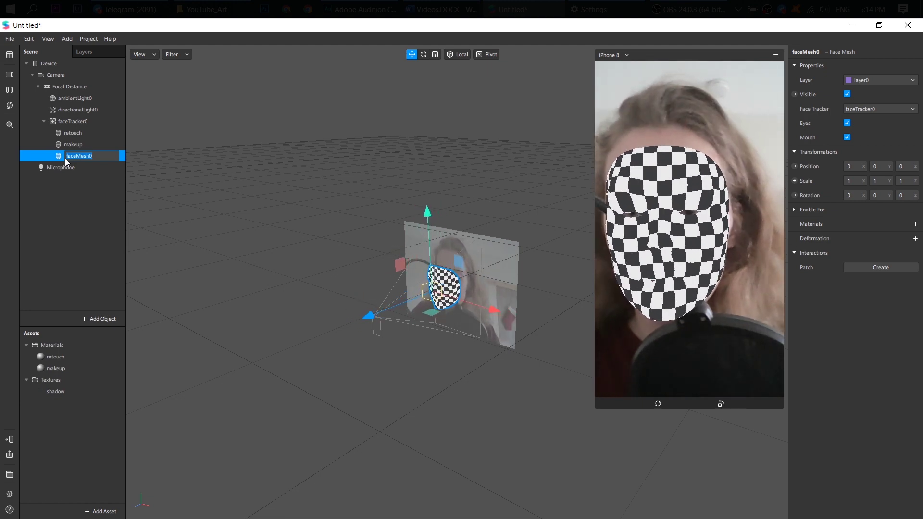
{"action": "type", "text": "deform"}
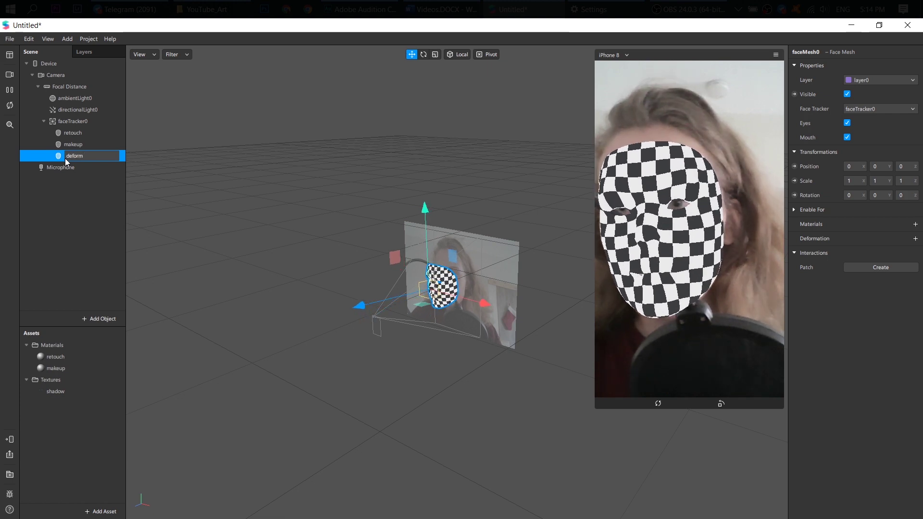
{"action": "key", "text": "Return"}
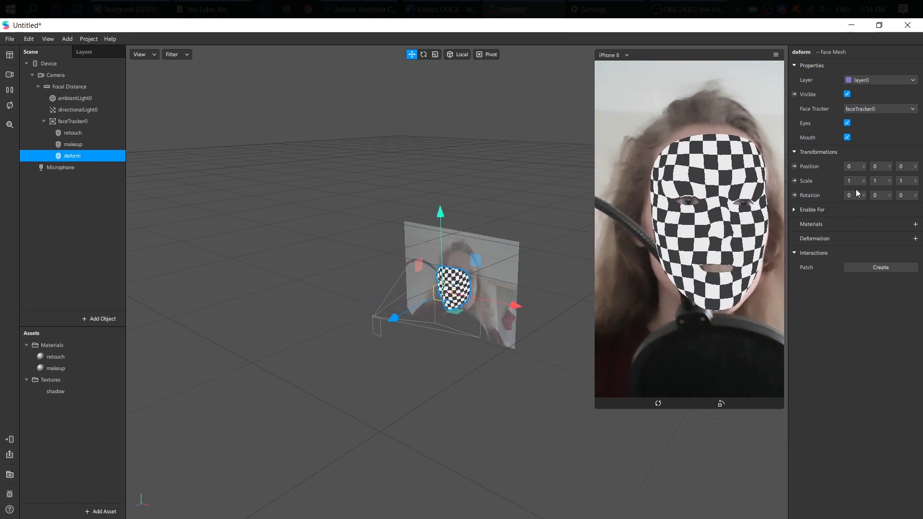
Apply the face_nose deformation to the deform mesh and toggle its visibility to compare.
{"action": "left_click", "coordinate": [916, 238]}
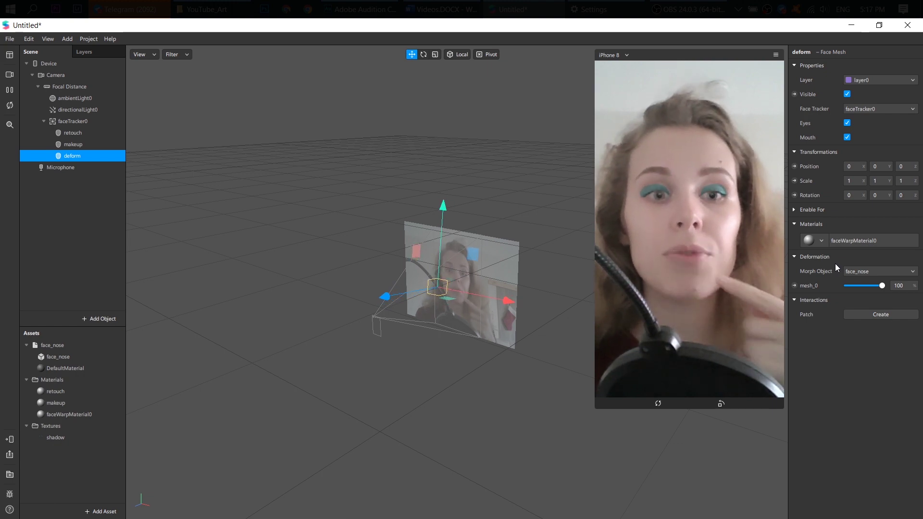
{"action": "left_click", "coordinate": [848, 95]}
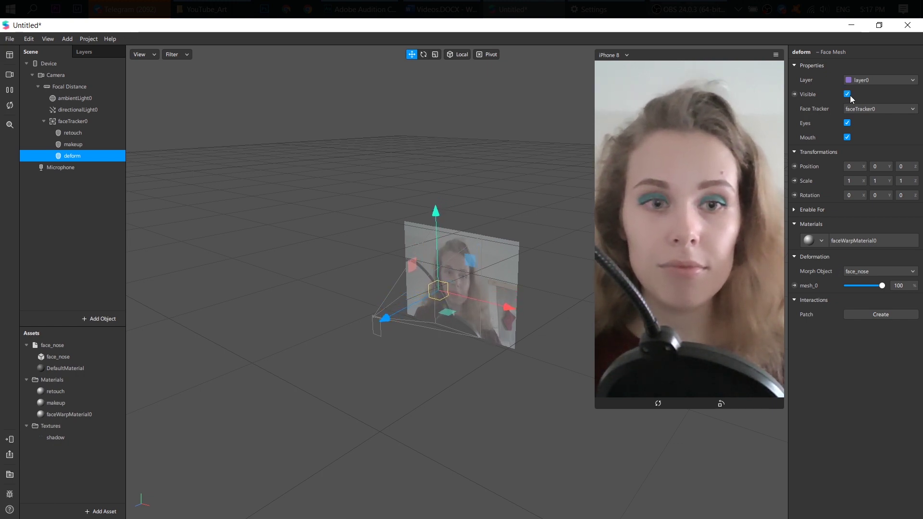
{"action": "left_click", "coordinate": [848, 94]}
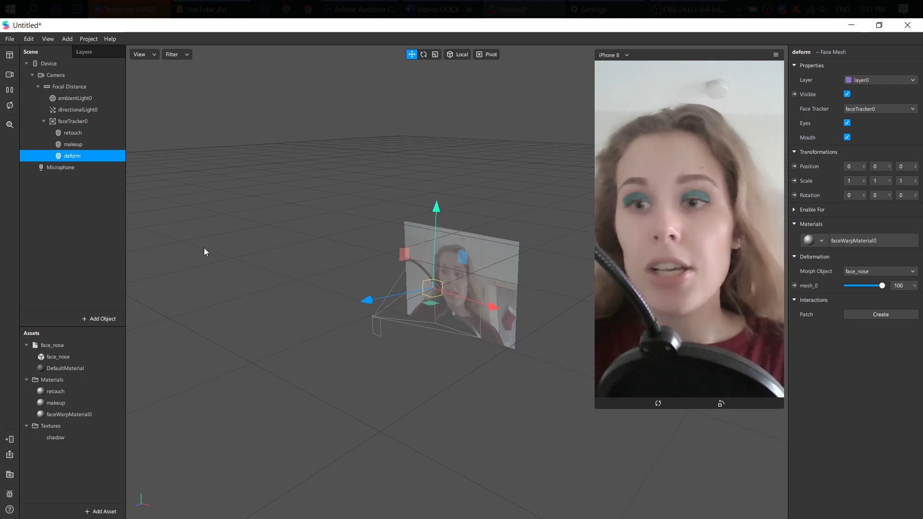
Insert a plane (plane0) via the 'plan' search and resize the phone preview.
{"action": "left_click", "coordinate": [85, 316]}
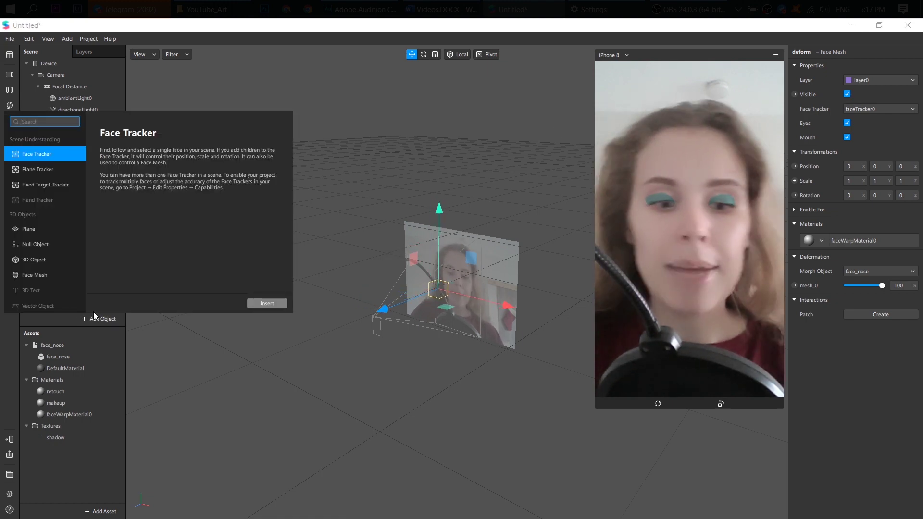
{"action": "type", "text": "p"}
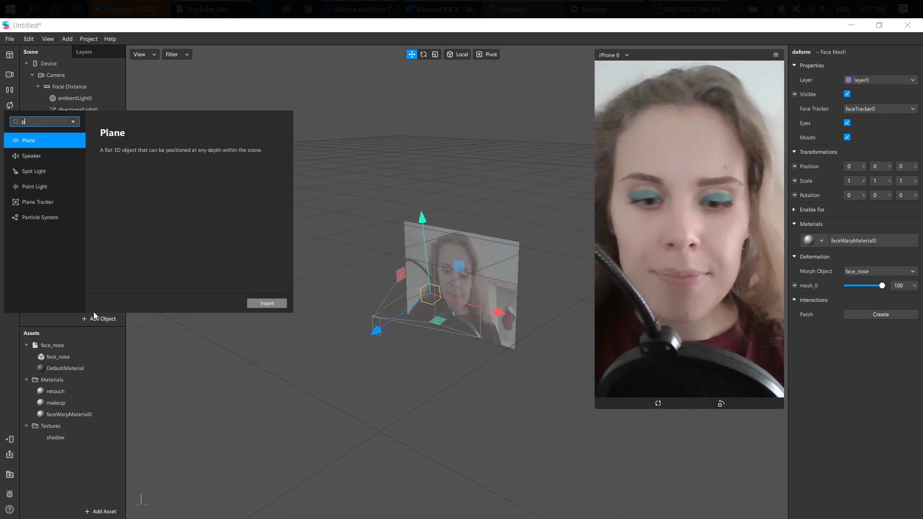
{"action": "type", "text": "lan"}
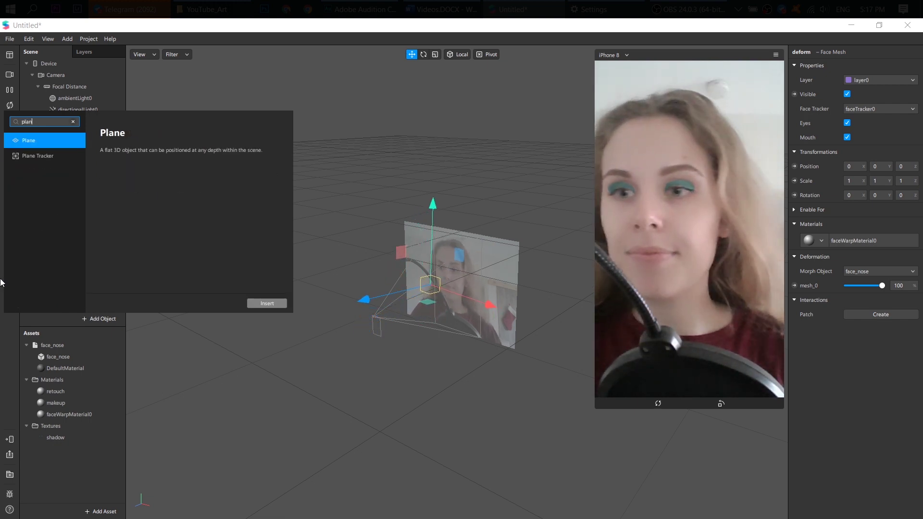
{"action": "left_click", "coordinate": [266, 304]}
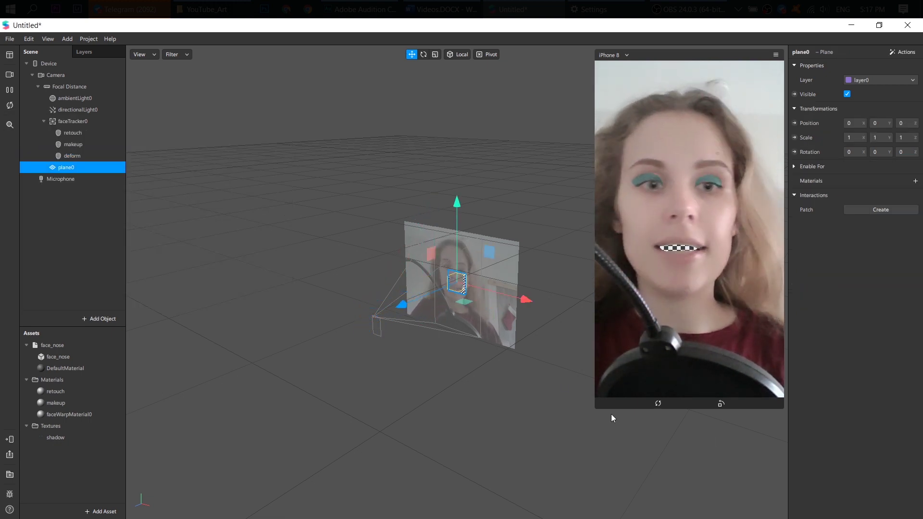
{"action": "left_click_drag", "start_coordinate": [593, 409], "coordinate": [714, 79]}
{"action": "left_click_drag", "start_coordinate": [707, 206], "coordinate": [680, 236]}
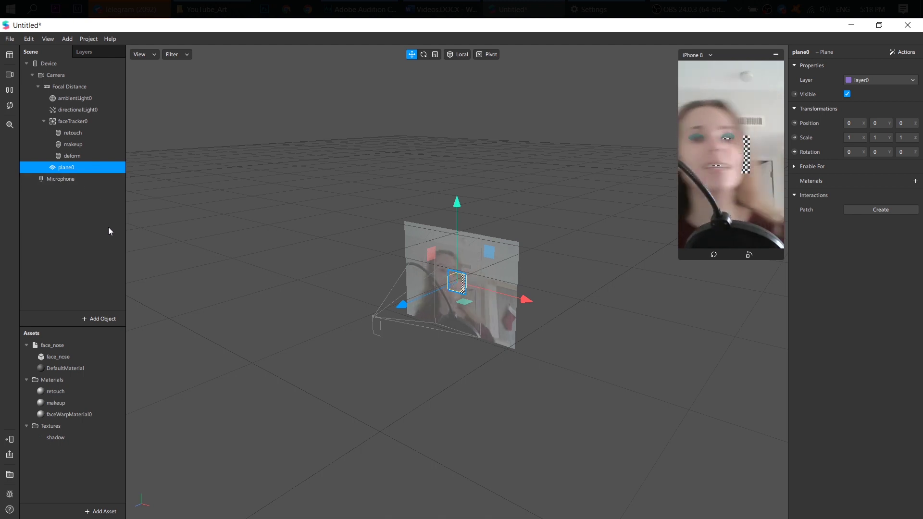
Create a new material for plane0 and name it 'eyes'.
{"action": "left_click", "coordinate": [915, 183]}
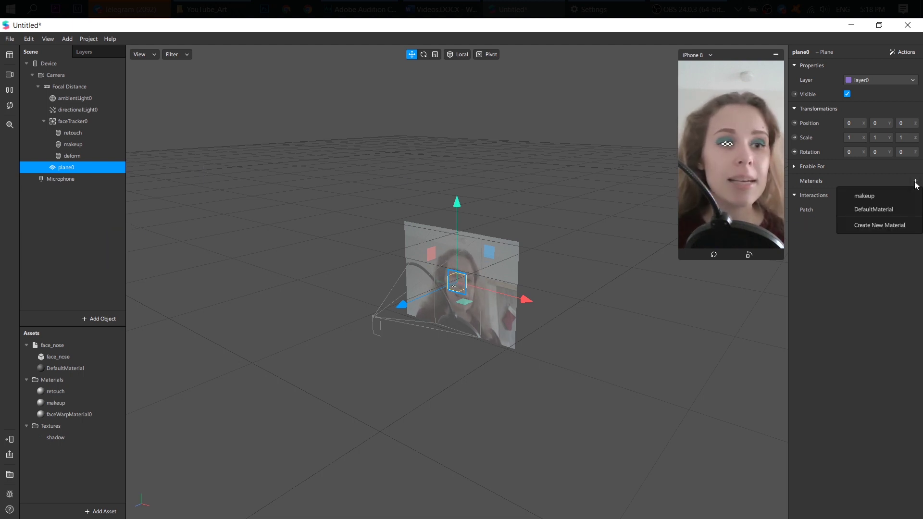
{"action": "left_click", "coordinate": [901, 225]}
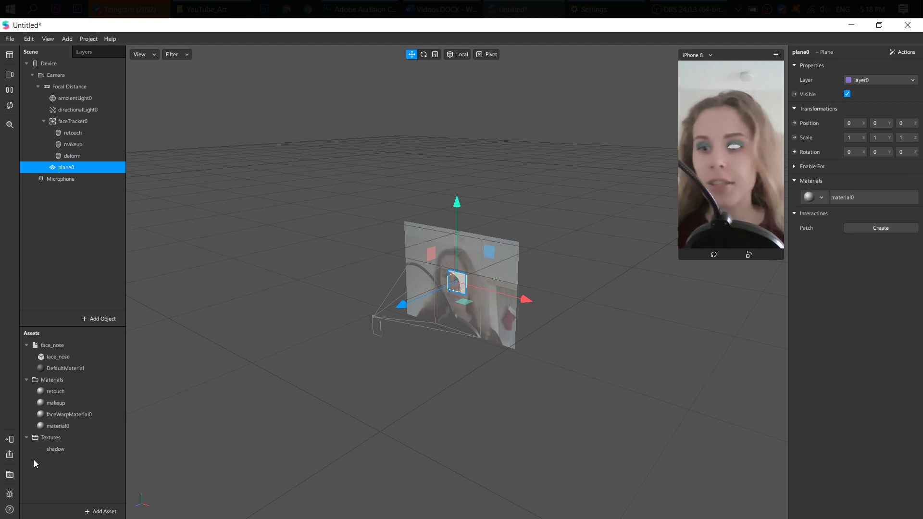
{"action": "left_click", "coordinate": [61, 428]}
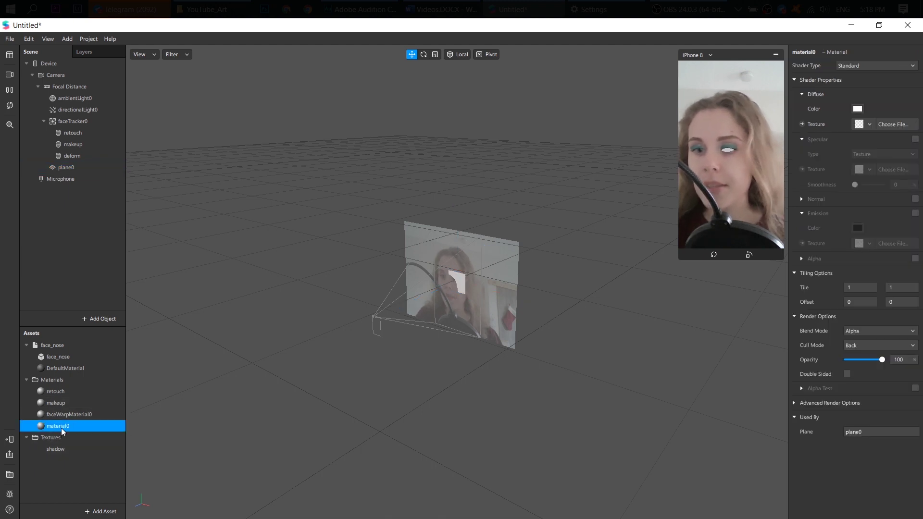
{"action": "double_click", "coordinate": [62, 426]}
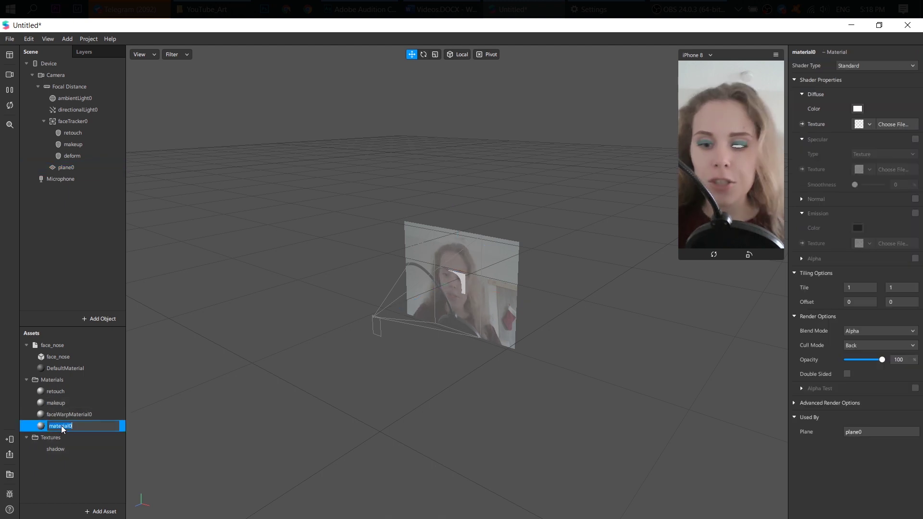
{"action": "key", "text": "Return"}
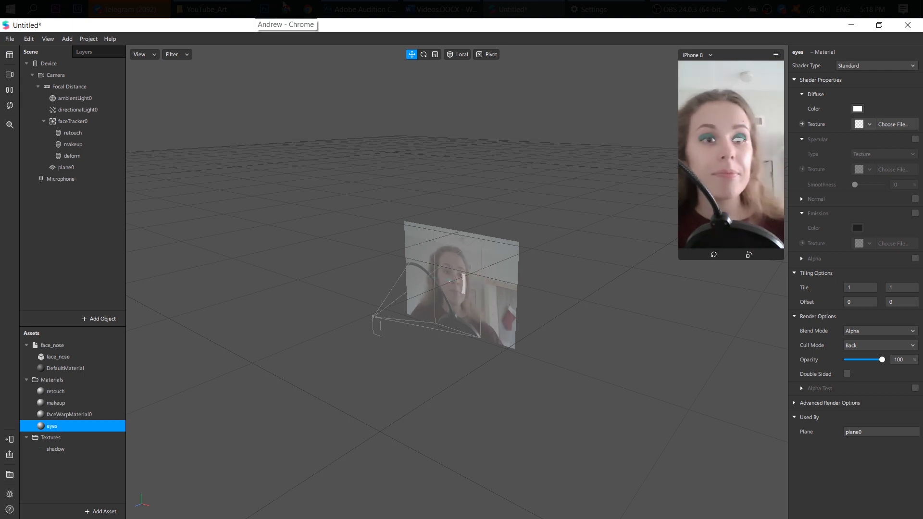
Texture the eyes material with eye13.png, tint it pink, and set opacity to 58.
{"action": "left_click", "coordinate": [870, 124]}
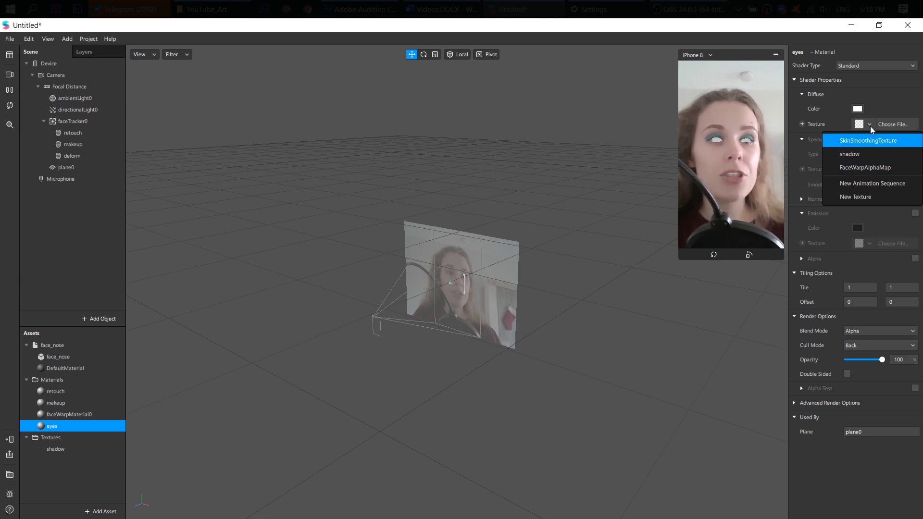
{"action": "left_click", "coordinate": [880, 196]}
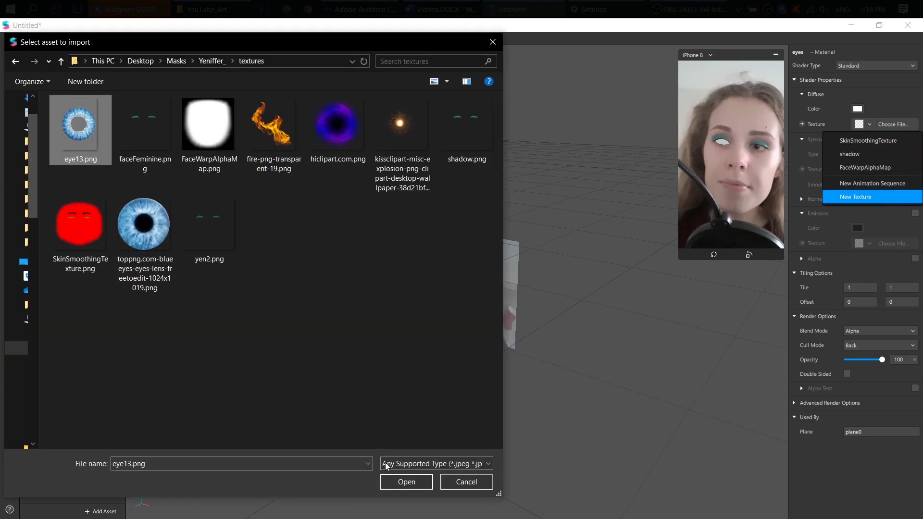
{"action": "left_click", "coordinate": [407, 482]}
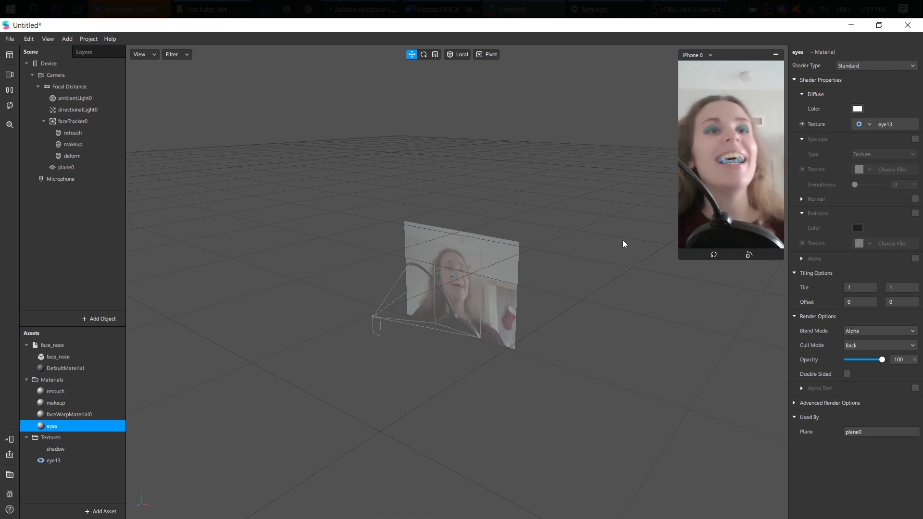
{"action": "left_click", "coordinate": [857, 108]}
{"action": "left_click", "coordinate": [471, 197]}
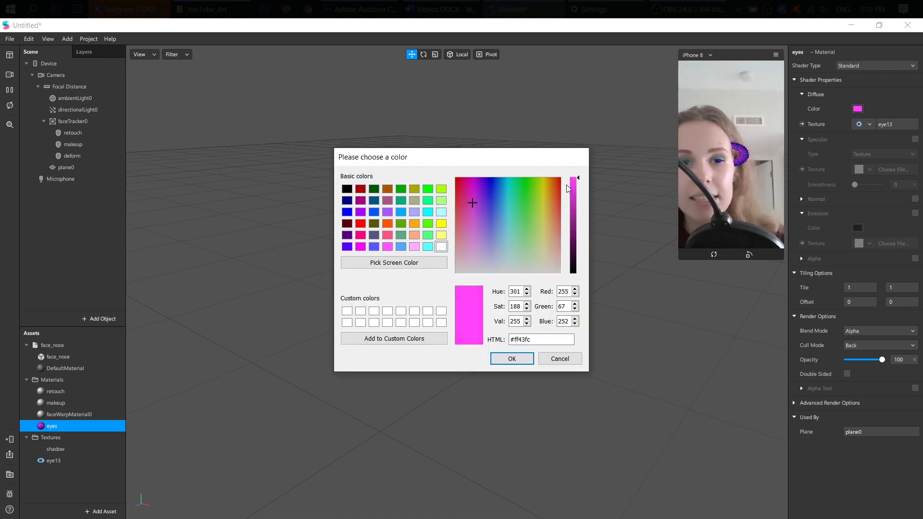
{"action": "left_click", "coordinate": [471, 212]}
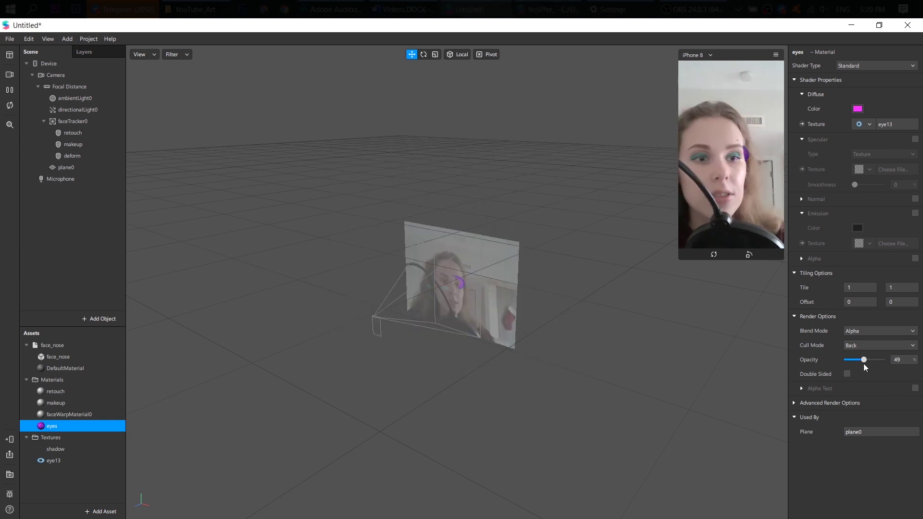
{"action": "left_click_drag", "start_coordinate": [863, 360], "coordinate": [868, 359]}
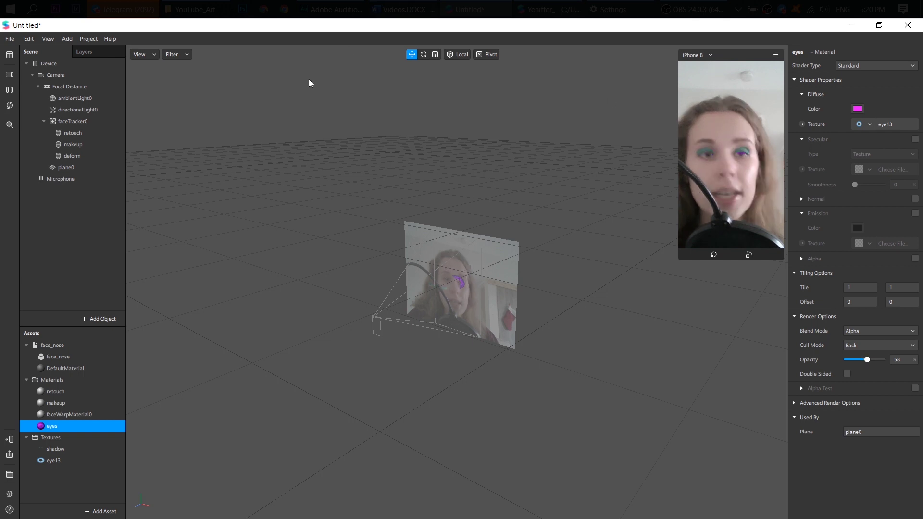
Duplicate plane0 and move the copy plane1 right, to X 0.139, over the other eye.
{"action": "left_click", "coordinate": [62, 168]}
{"action": "right_click", "coordinate": [62, 169]}
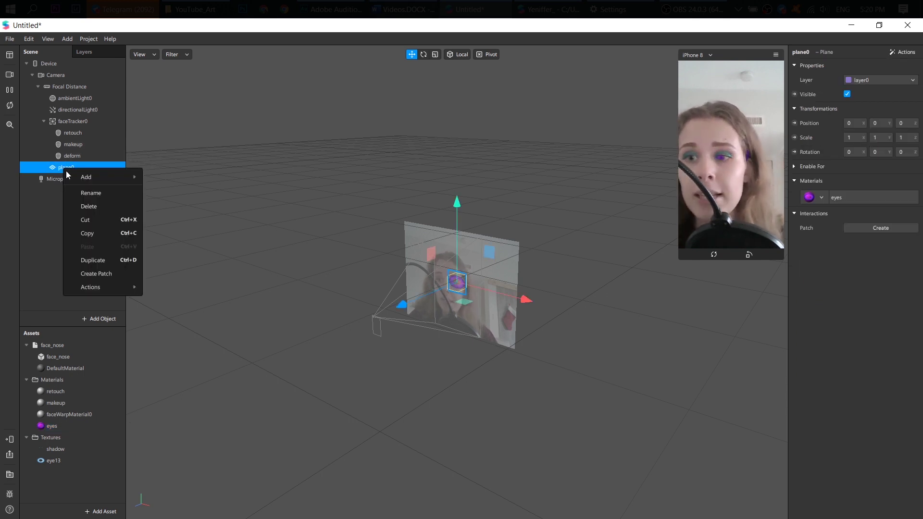
{"action": "left_click", "coordinate": [90, 260]}
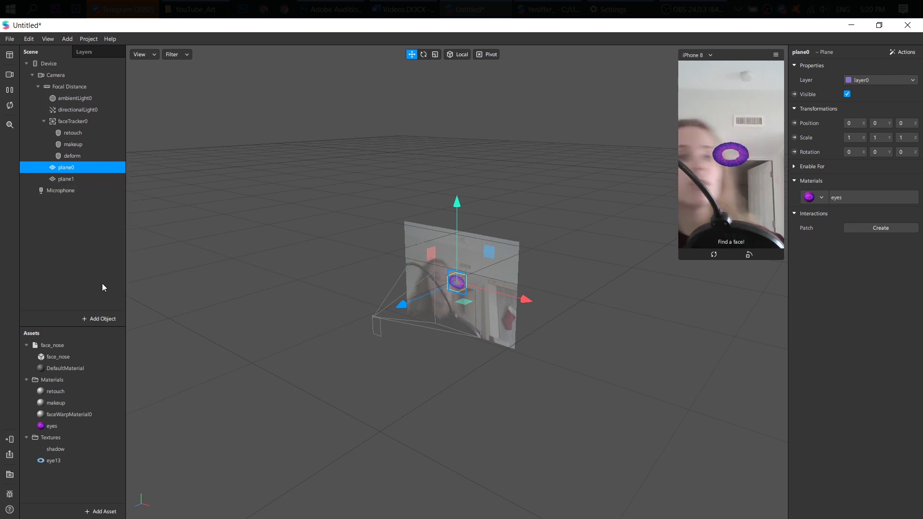
{"action": "left_click", "coordinate": [76, 182]}
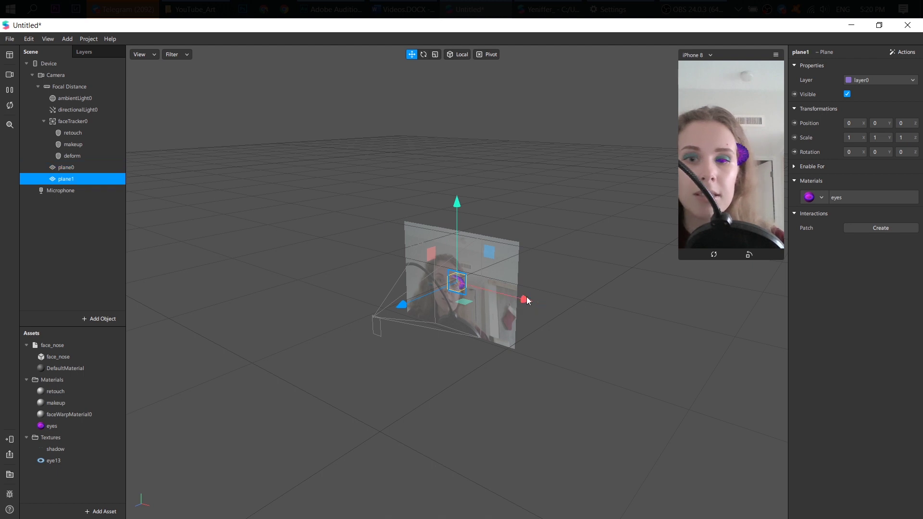
{"action": "left_click_drag", "start_coordinate": [527, 300], "coordinate": [556, 295]}
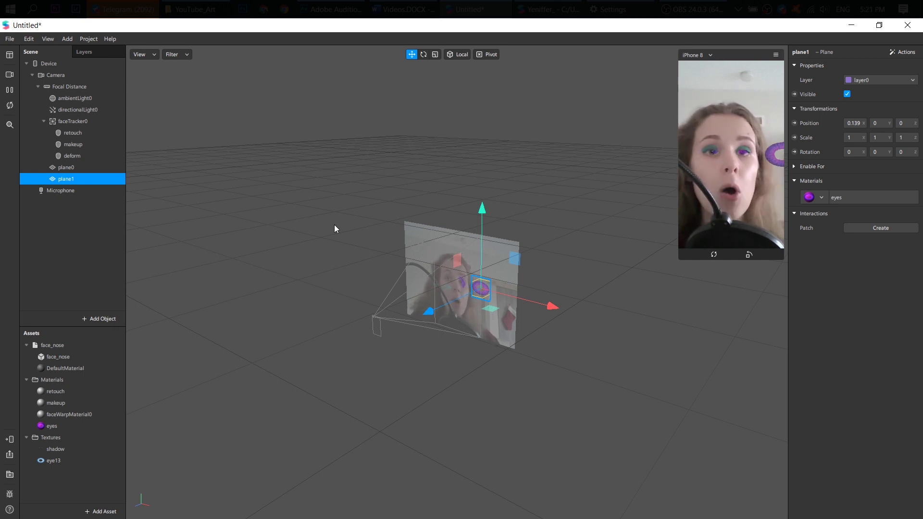
{"action": "left_click", "coordinate": [60, 169]}
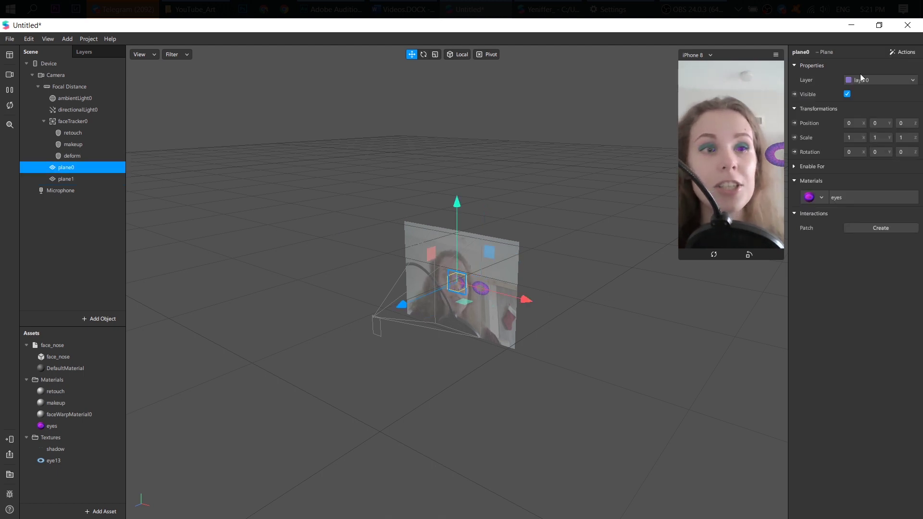
Pin plane0 to the left eyeball via Position On Face and widen the Patch Editor.
{"action": "left_click", "coordinate": [912, 58]}
{"action": "mouse_move", "coordinate": [906, 64]}
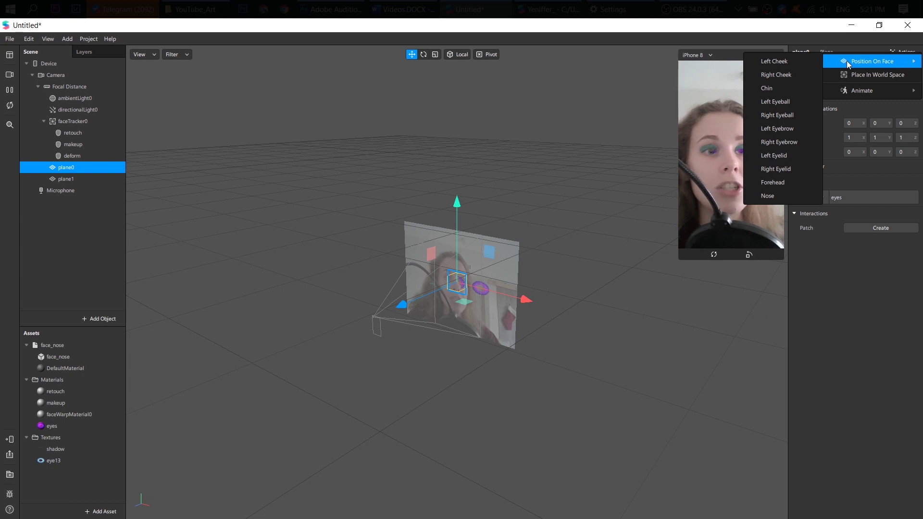
{"action": "left_click", "coordinate": [798, 102]}
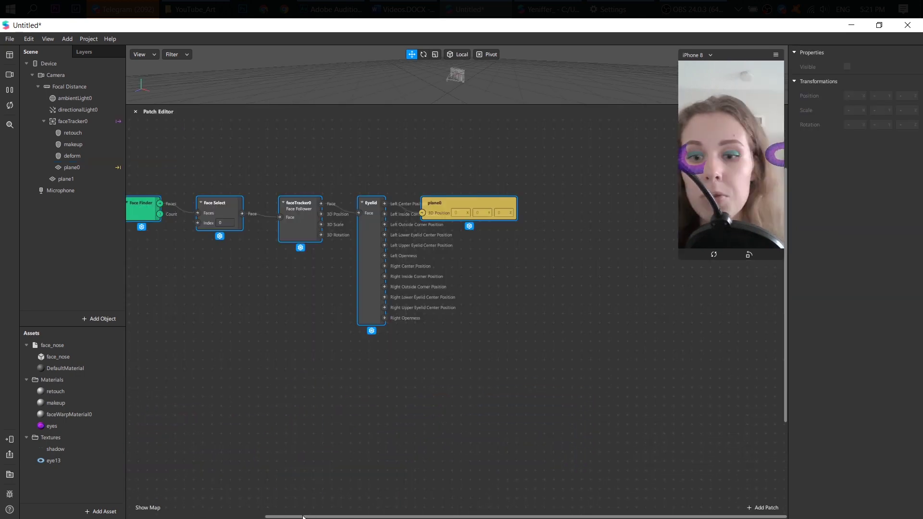
{"action": "left_click_drag", "start_coordinate": [303, 517], "coordinate": [264, 517]}
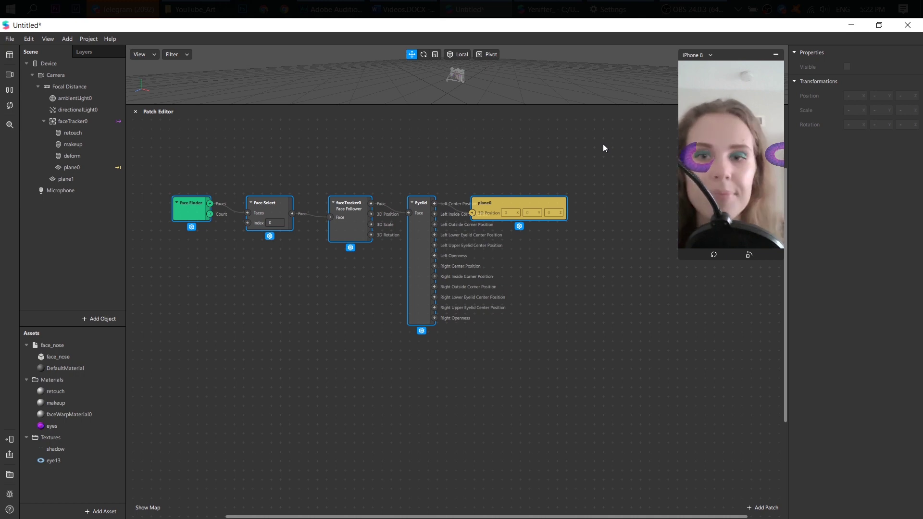
Select plane0 to show its properties and enlarge the phone preview.
{"action": "left_click", "coordinate": [74, 170]}
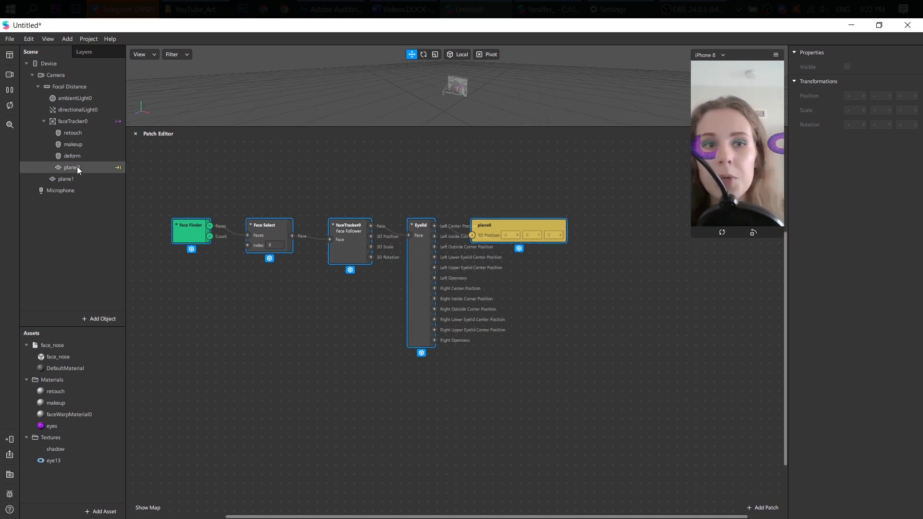
{"action": "left_click", "coordinate": [77, 167]}
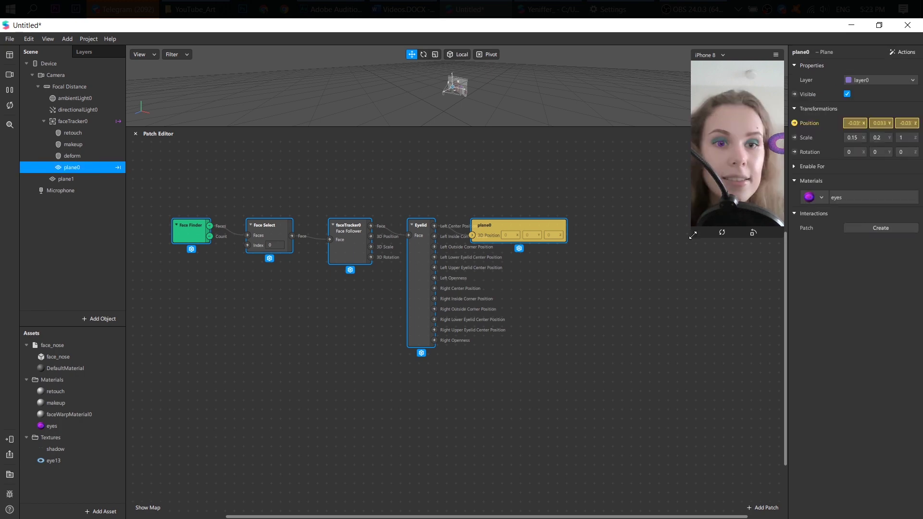
{"action": "left_click_drag", "start_coordinate": [663, 278], "coordinate": [604, 396]}
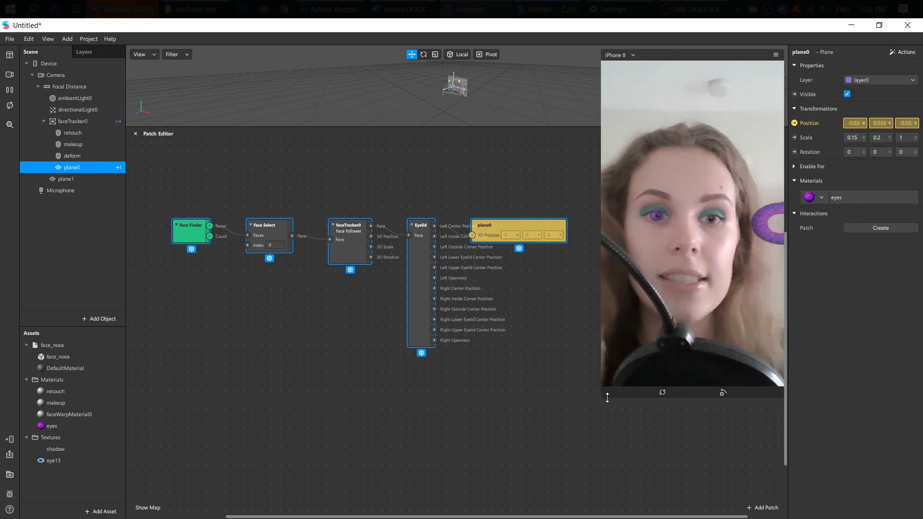
{"action": "left_click", "coordinate": [162, 226]}
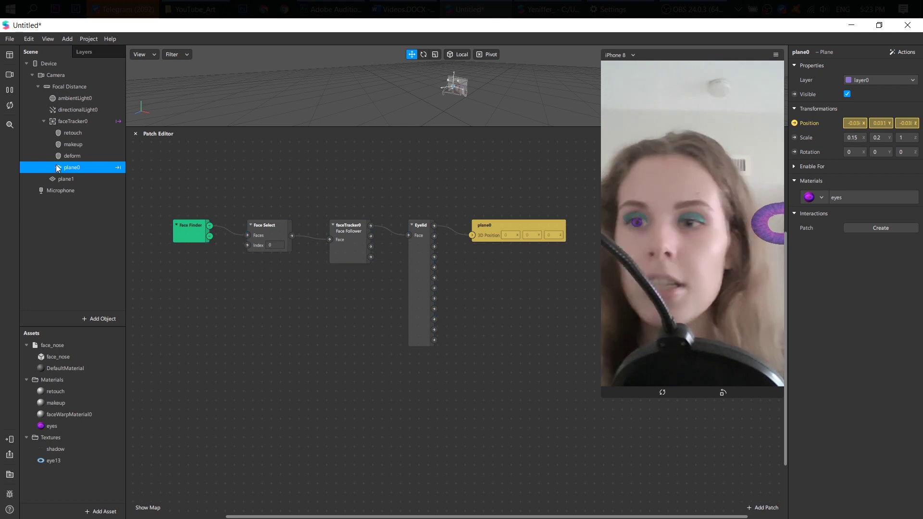
Lower the eyes material's opacity to 37, then reselect plane0.
{"action": "left_click", "coordinate": [48, 427]}
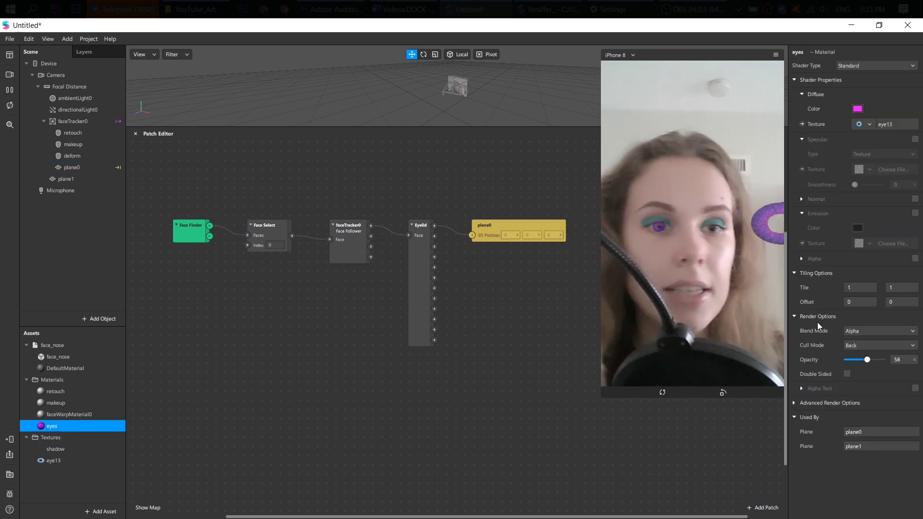
{"action": "left_click_drag", "start_coordinate": [867, 362], "coordinate": [861, 360]}
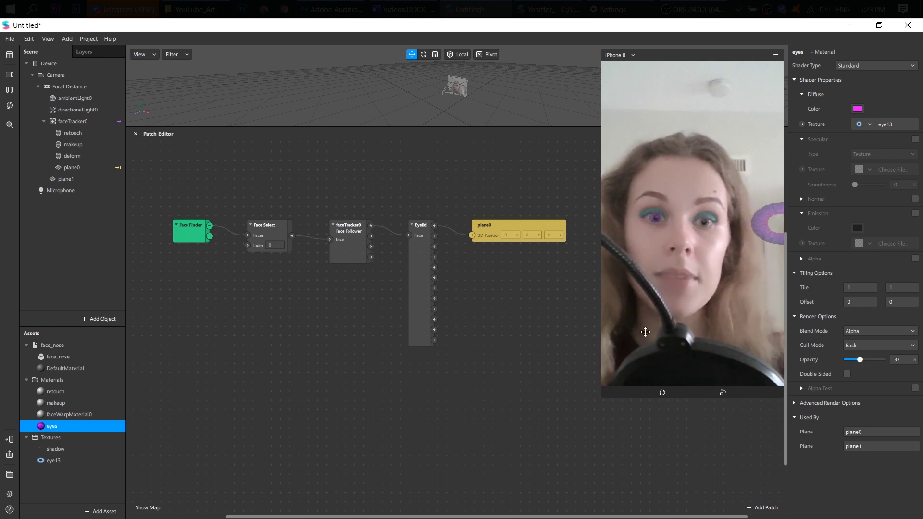
{"action": "left_click", "coordinate": [67, 166]}
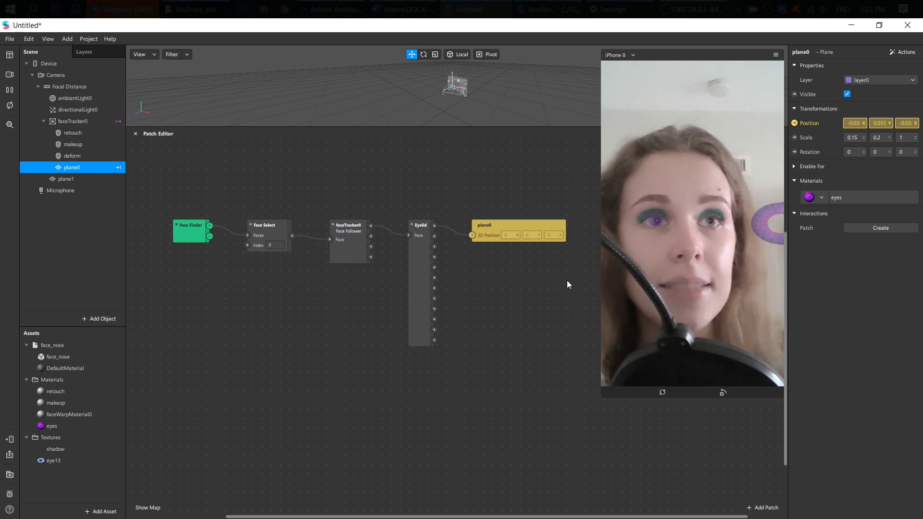
{"action": "left_click", "coordinate": [350, 238]}
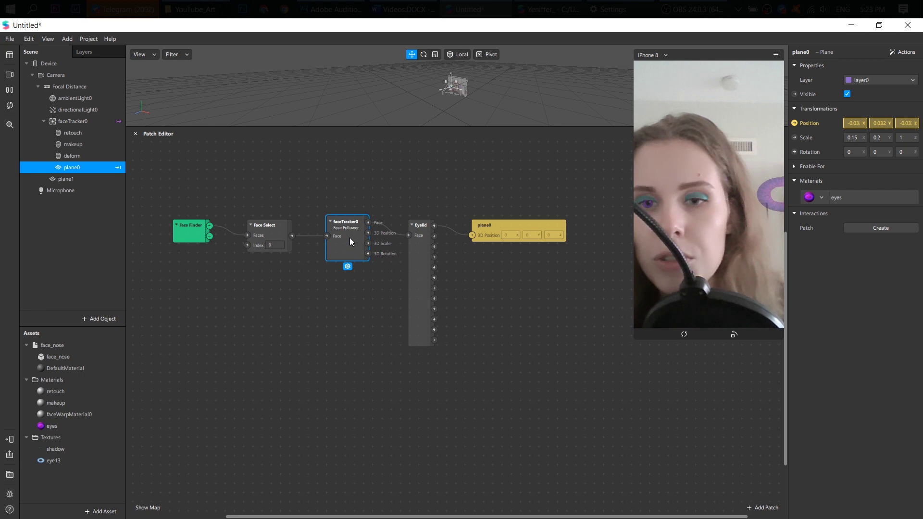
Add a Left Eye Closed patch fed by faceTracker0's Face output.
{"action": "left_click", "coordinate": [376, 221]}
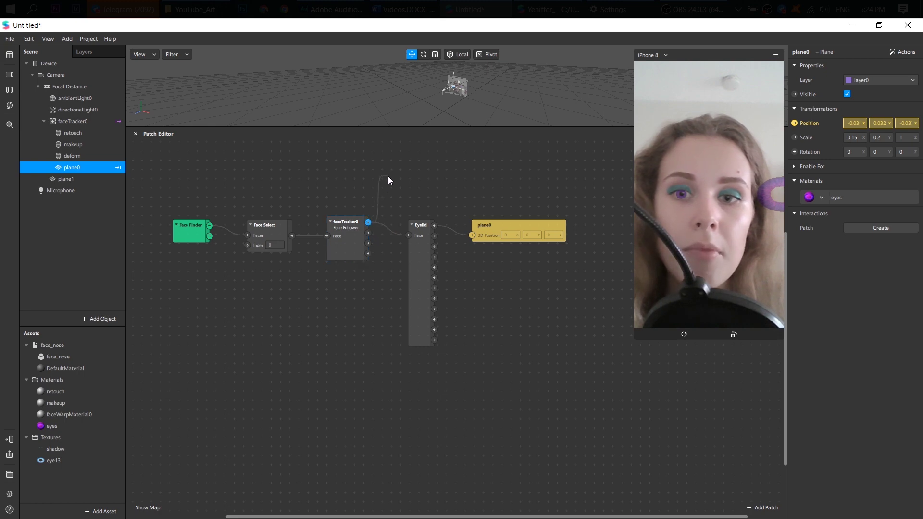
{"action": "left_click_drag", "start_coordinate": [388, 177], "coordinate": [389, 177]}
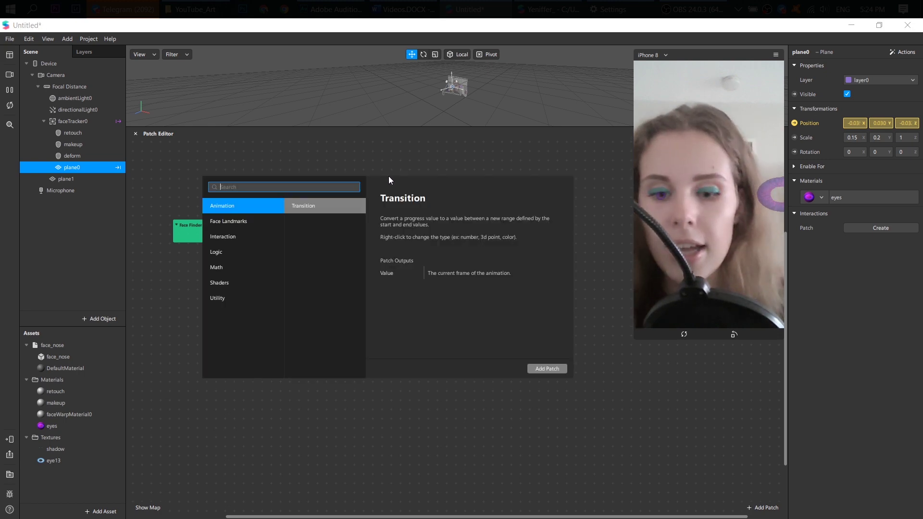
{"action": "type", "text": "left"}
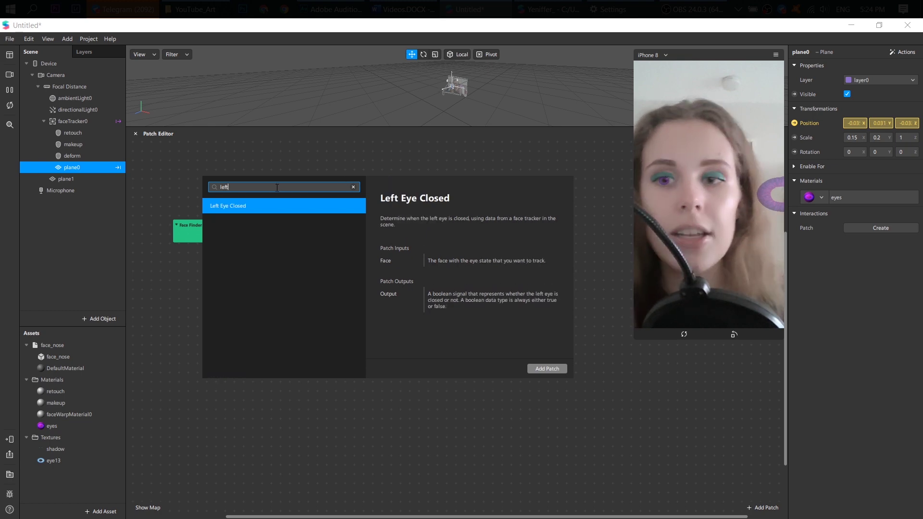
{"action": "left_click", "coordinate": [273, 212]}
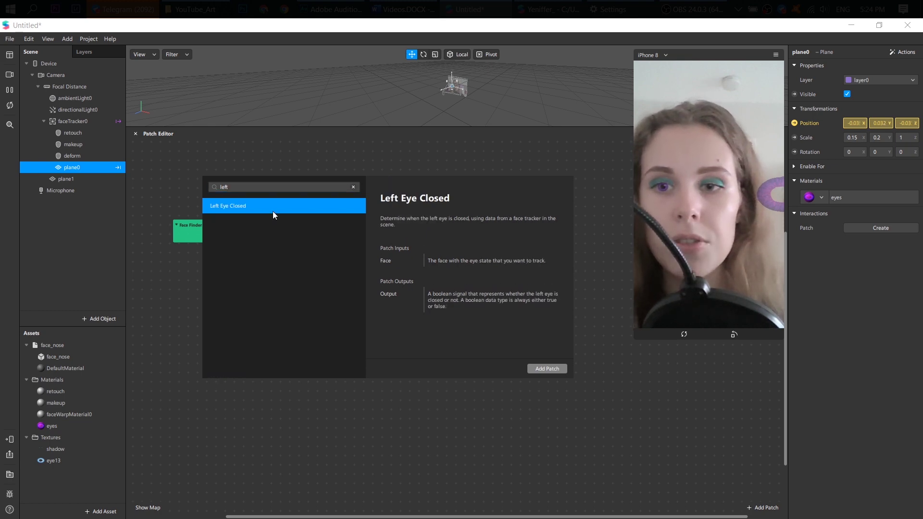
{"action": "left_click", "coordinate": [533, 370]}
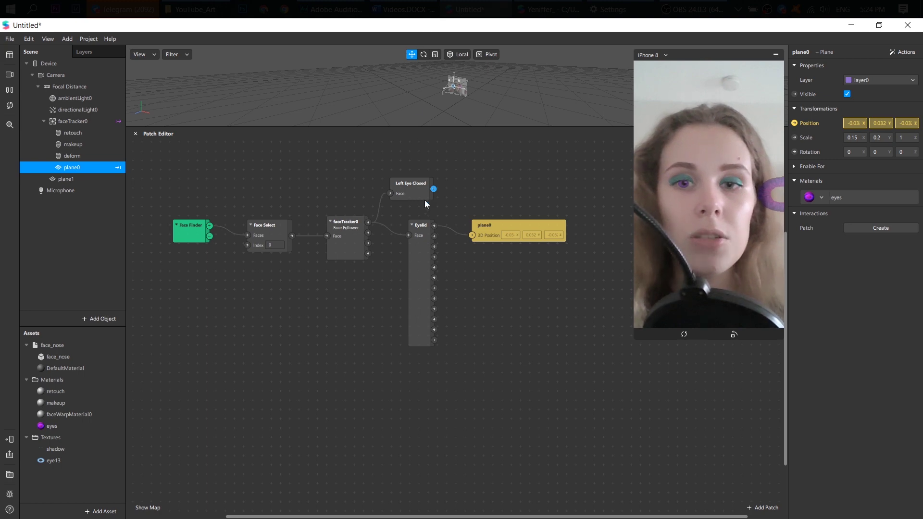
Add a Not patch fed by Left Eye Closed's output.
{"action": "left_click_drag", "start_coordinate": [433, 189], "coordinate": [449, 165]}
{"action": "type", "text": "not"}
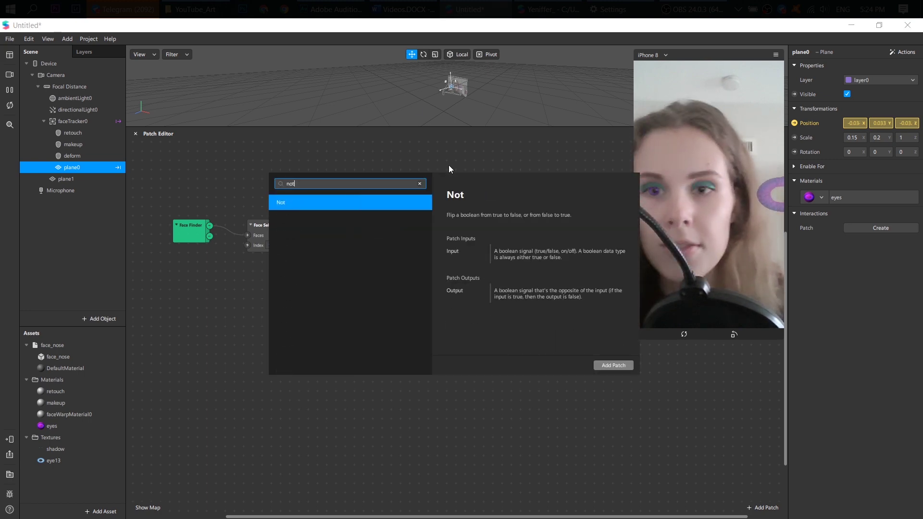
{"action": "key", "text": "Return"}
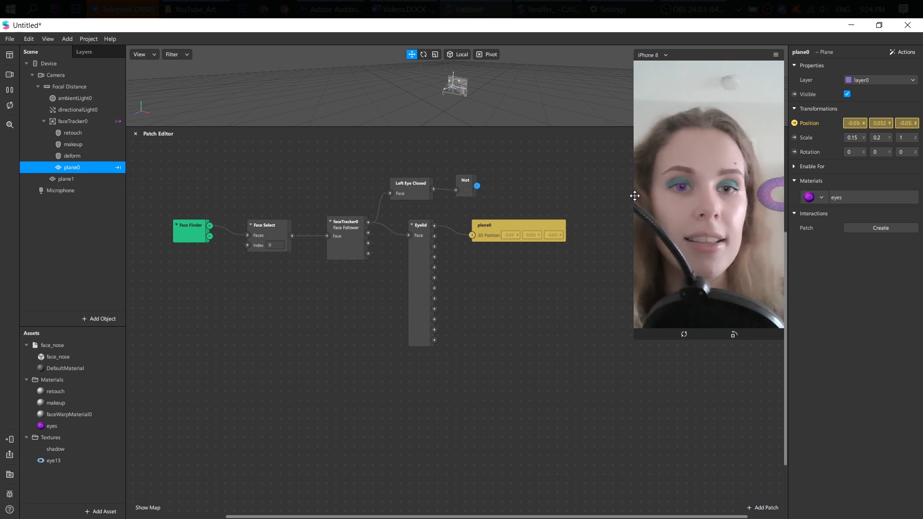
Add a plane0 Visible patch beside the Not patch, then dismiss the Actions menu.
{"action": "left_click", "coordinate": [795, 94]}
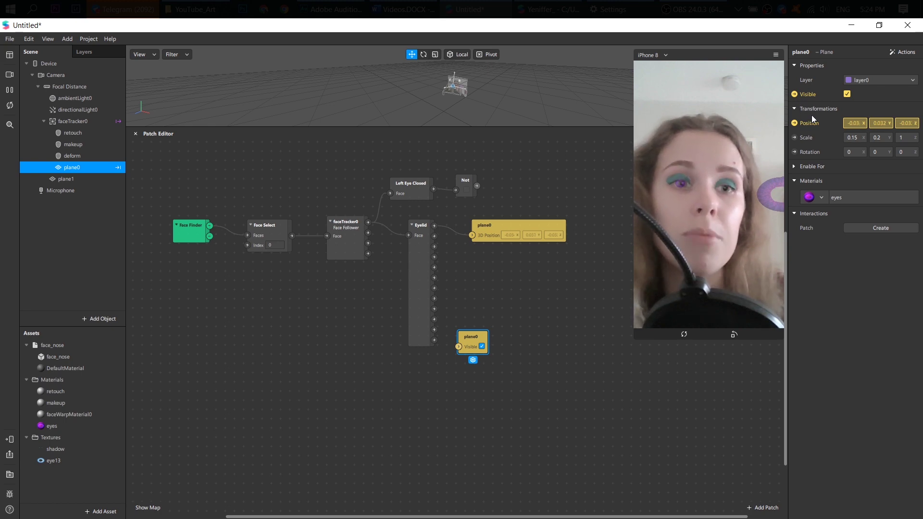
{"action": "left_click_drag", "start_coordinate": [471, 337], "coordinate": [502, 186]}
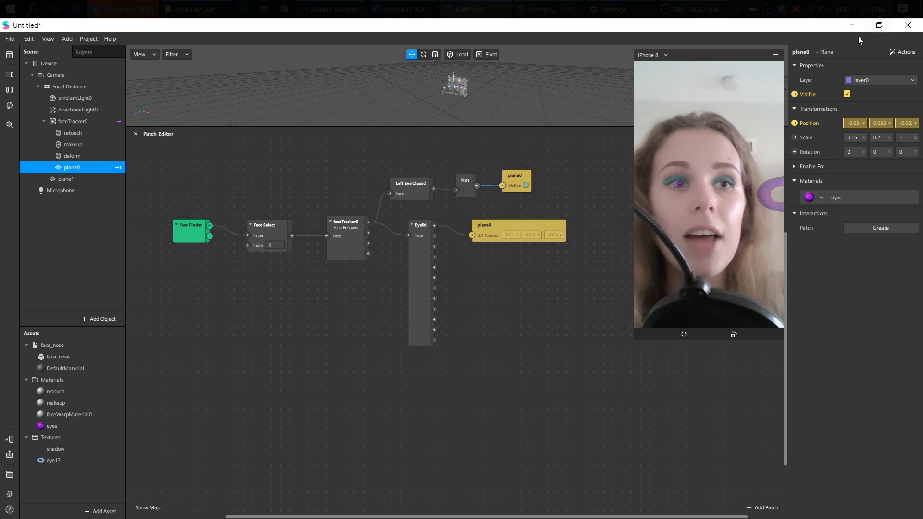
{"action": "left_click", "coordinate": [894, 57]}
{"action": "mouse_move", "coordinate": [868, 64]}
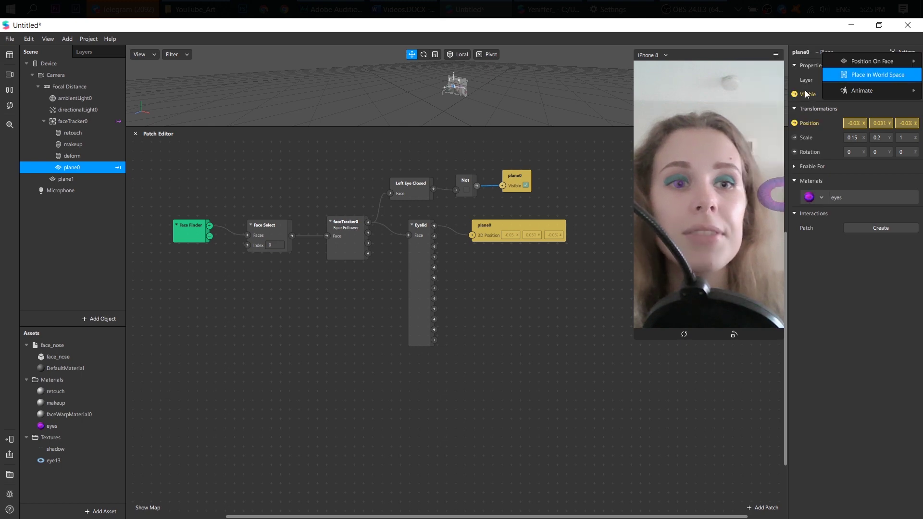
{"action": "left_click", "coordinate": [549, 314]}
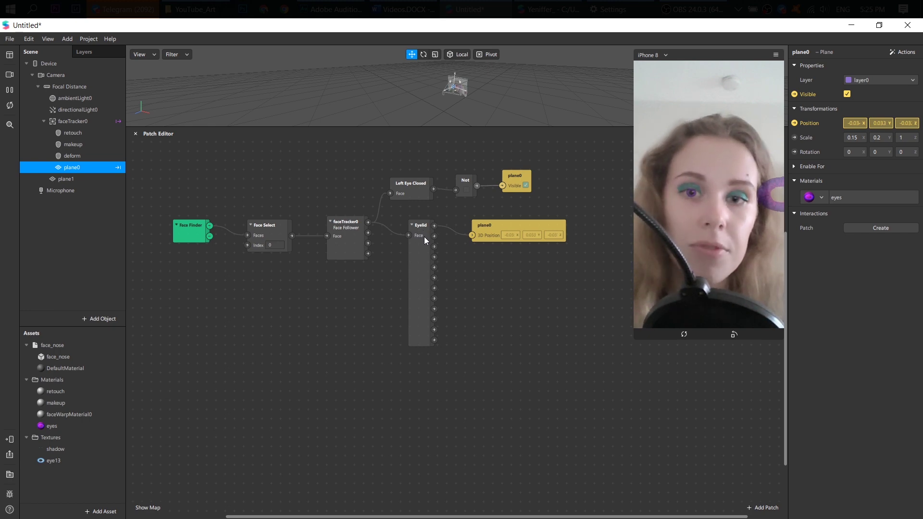
Select the Eyelid patch to begin duplicating the chain for plane1.
{"action": "left_click", "coordinate": [416, 269]}
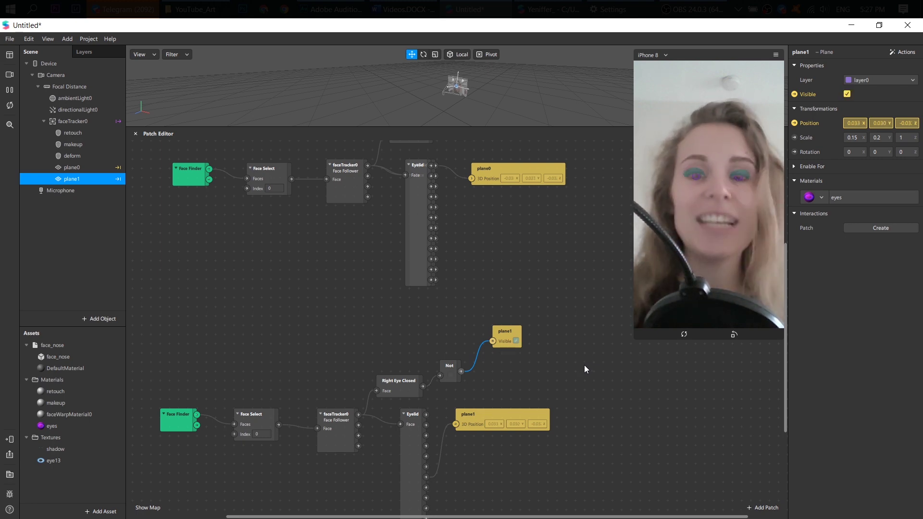
Scroll up in the Patch Editor to free space for the viewport.
{"action": "scroll", "coordinate": [538, 345], "scroll_direction": "up", "scroll_amount": 2}
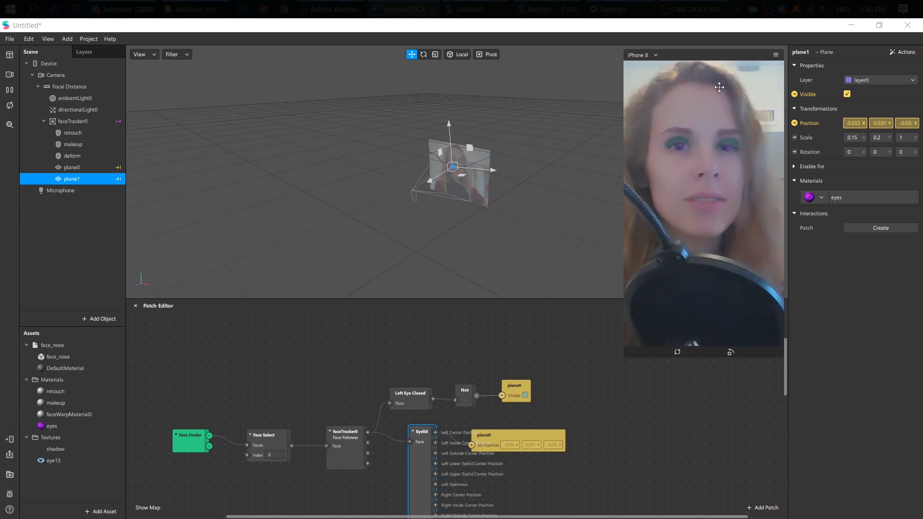
Insert a Particle System (emitter0) by searching 'particle', then shrink the preview.
{"action": "left_click", "coordinate": [89, 319]}
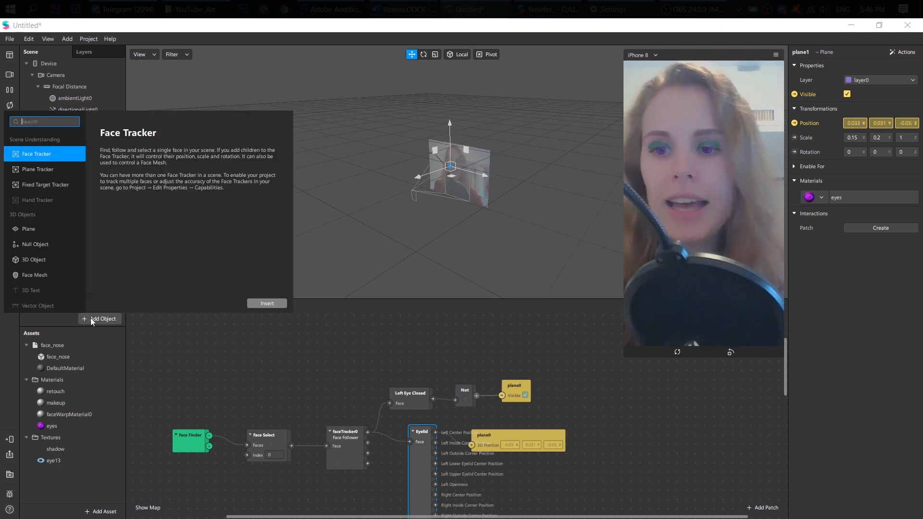
{"action": "type", "text": "particle"}
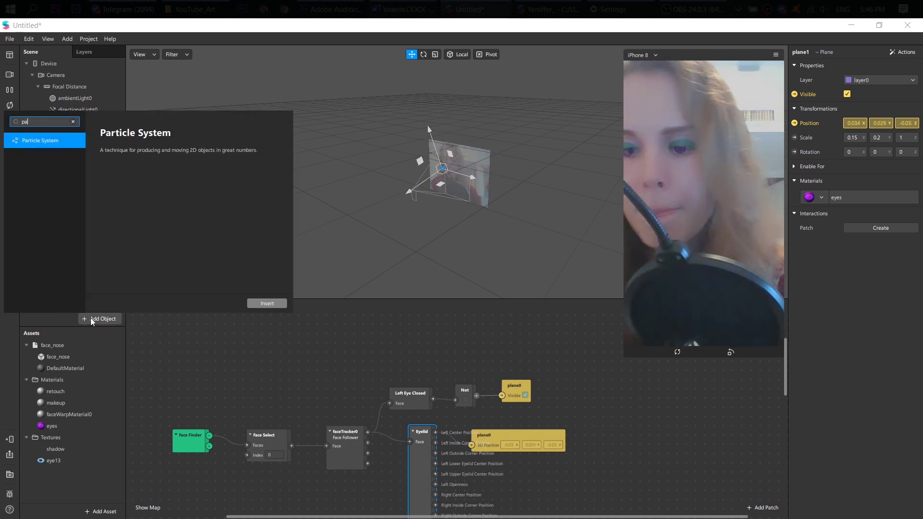
{"action": "key", "text": "Return"}
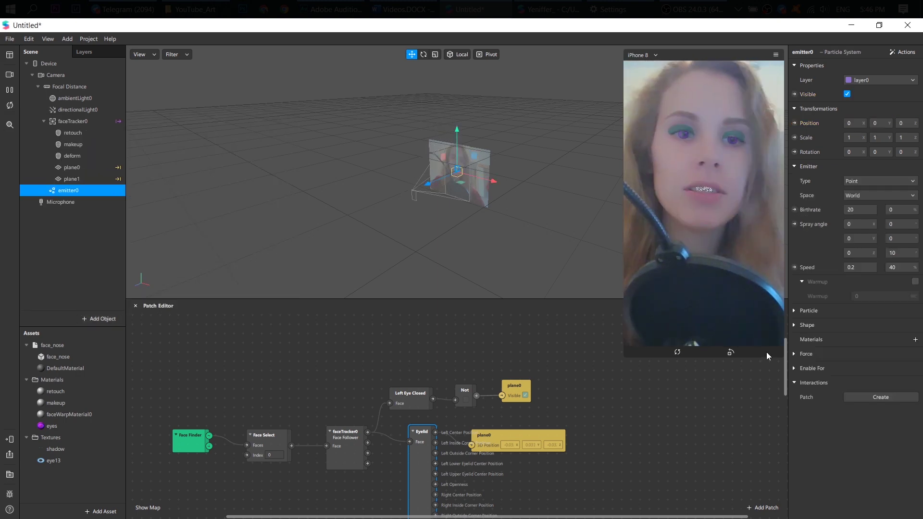
{"action": "left_click_drag", "start_coordinate": [627, 357], "coordinate": [708, 153]}
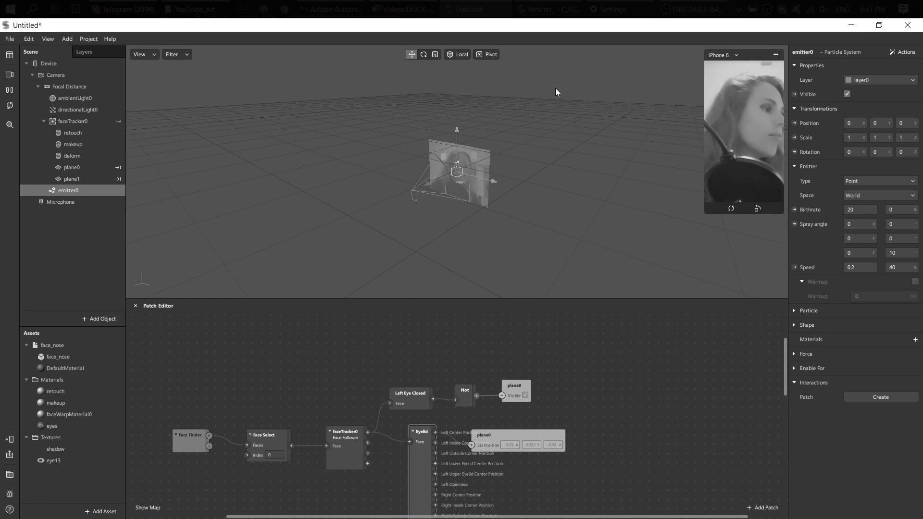
{"action": "left_click", "coordinate": [59, 191]}
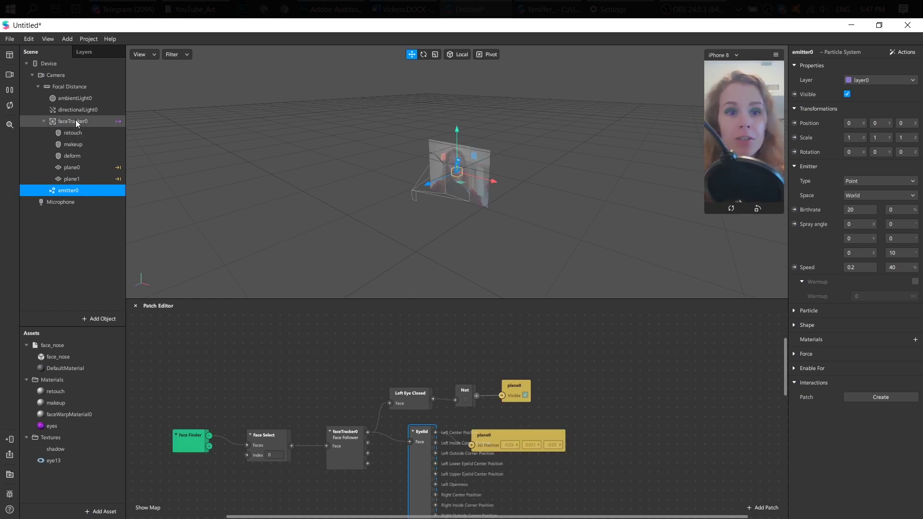
Create a new material for emitter0 and rename it to fire.
{"action": "left_click", "coordinate": [916, 340]}
{"action": "left_click", "coordinate": [906, 400]}
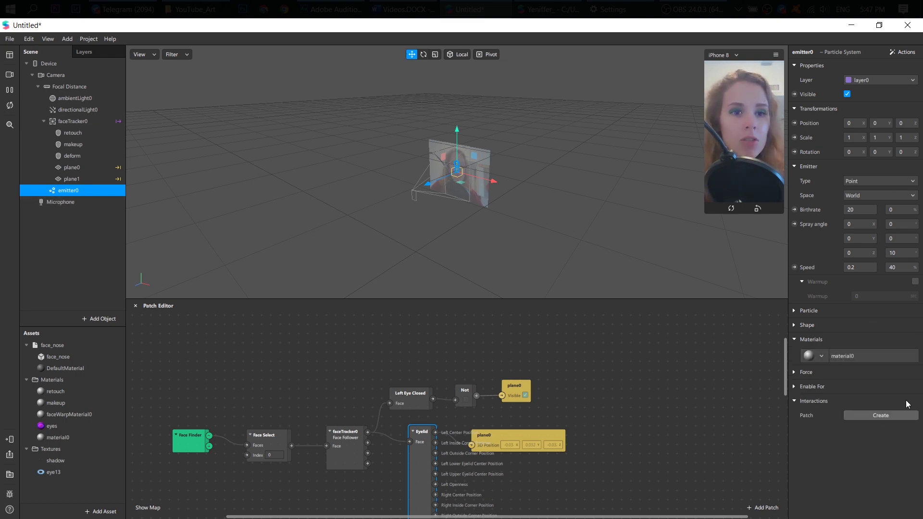
{"action": "left_click", "coordinate": [51, 438]}
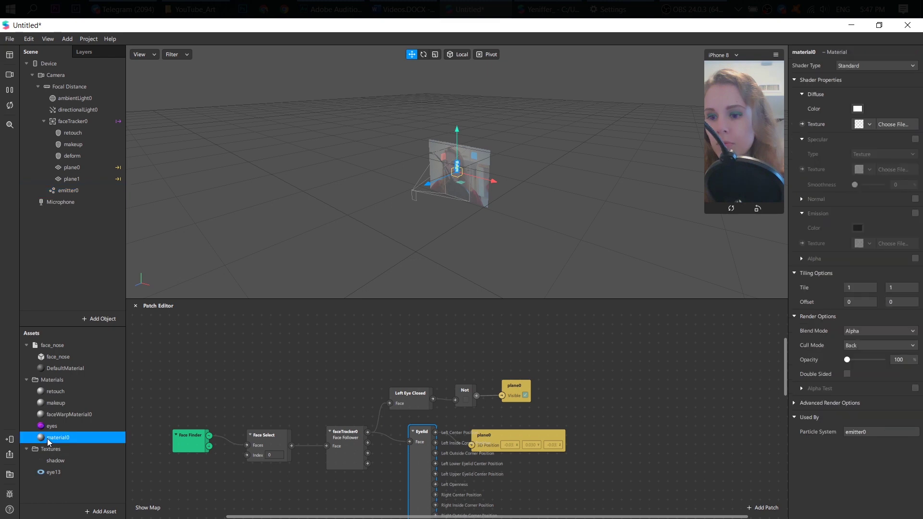
{"action": "left_click", "coordinate": [49, 440]}
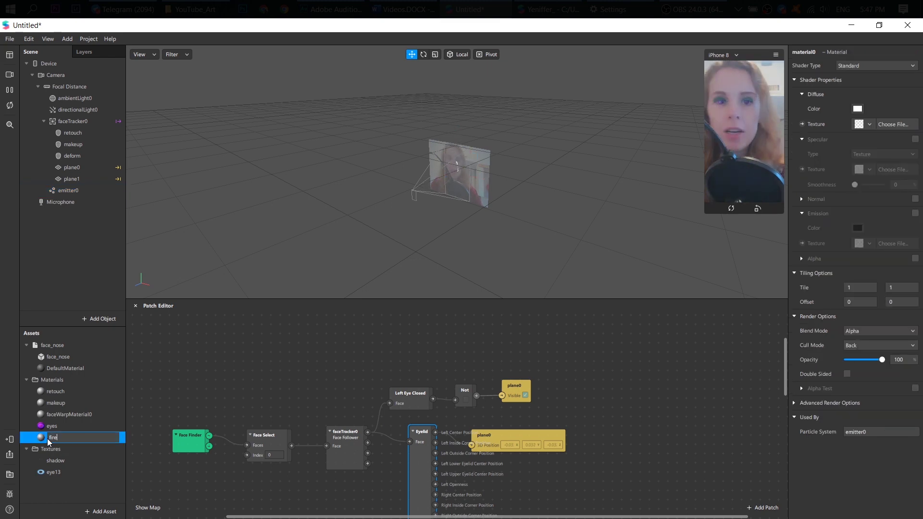
{"action": "key", "text": "Return"}
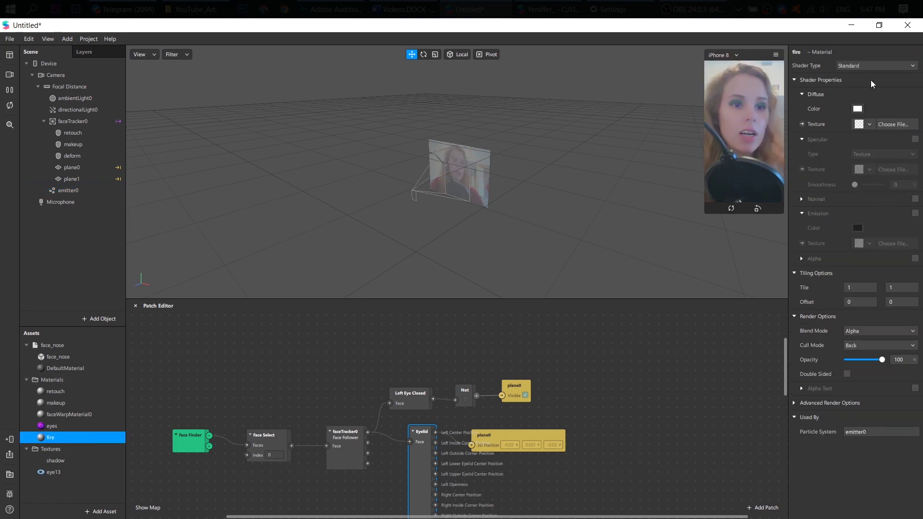
Give the fire material a new Diffuse Texture from the kissclipart explosion PNG.
{"action": "left_click", "coordinate": [868, 124]}
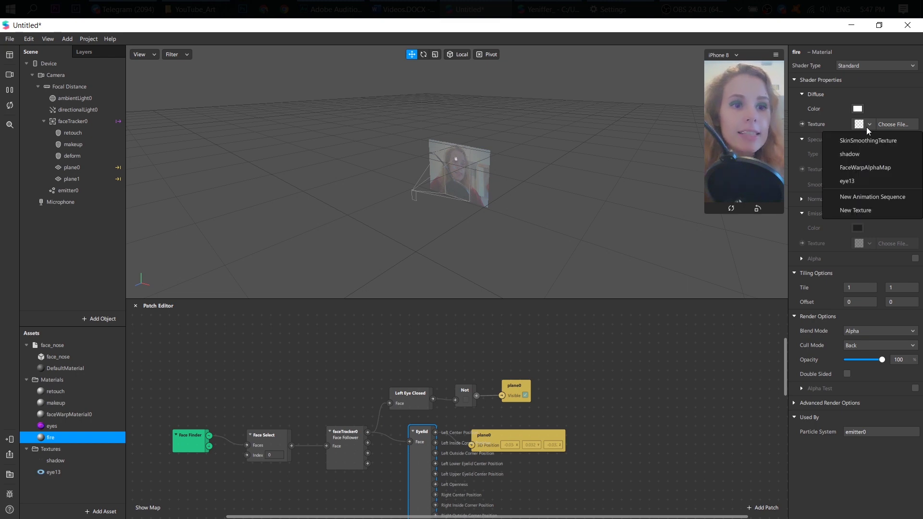
{"action": "left_click", "coordinate": [861, 216]}
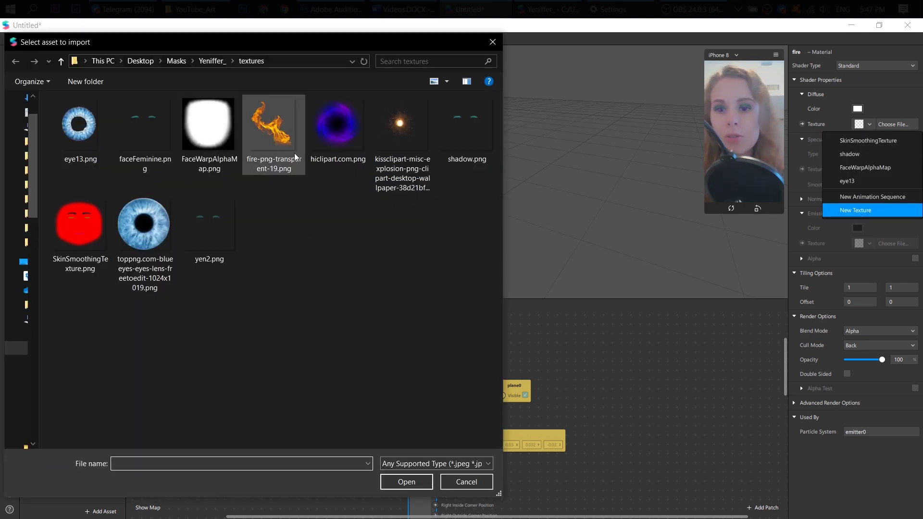
{"action": "left_click", "coordinate": [386, 148]}
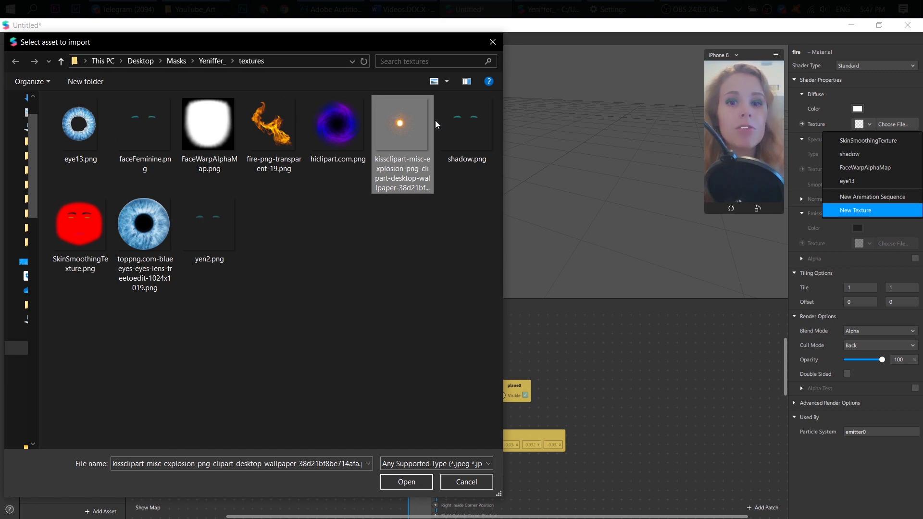
{"action": "left_click", "coordinate": [406, 482]}
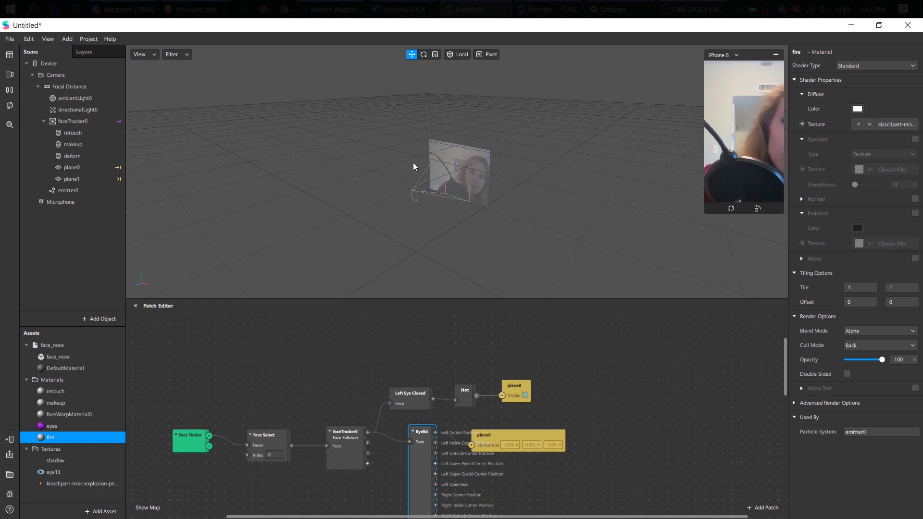
Move emitter0 toward the face and set the fire material's opacity to 74.
{"action": "left_click", "coordinate": [72, 190]}
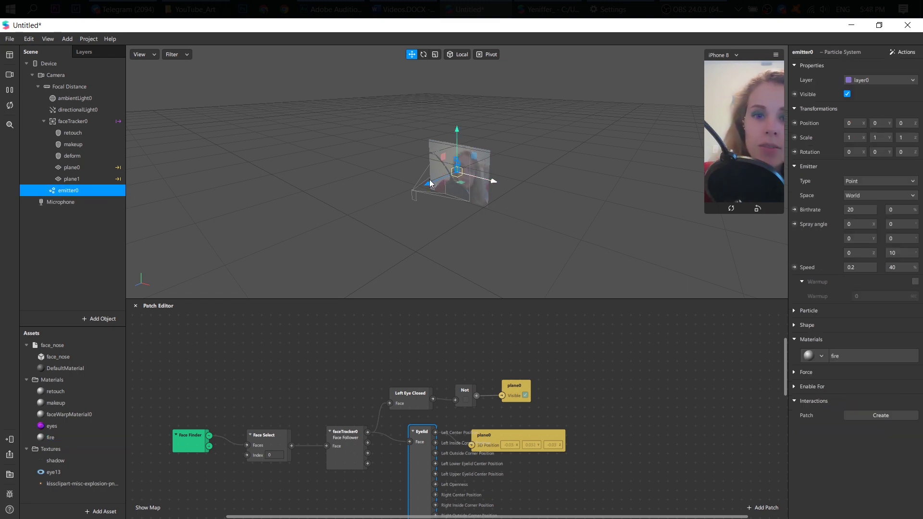
{"action": "left_click_drag", "start_coordinate": [461, 172], "coordinate": [495, 215]}
{"action": "left_click_drag", "start_coordinate": [428, 189], "coordinate": [470, 187]}
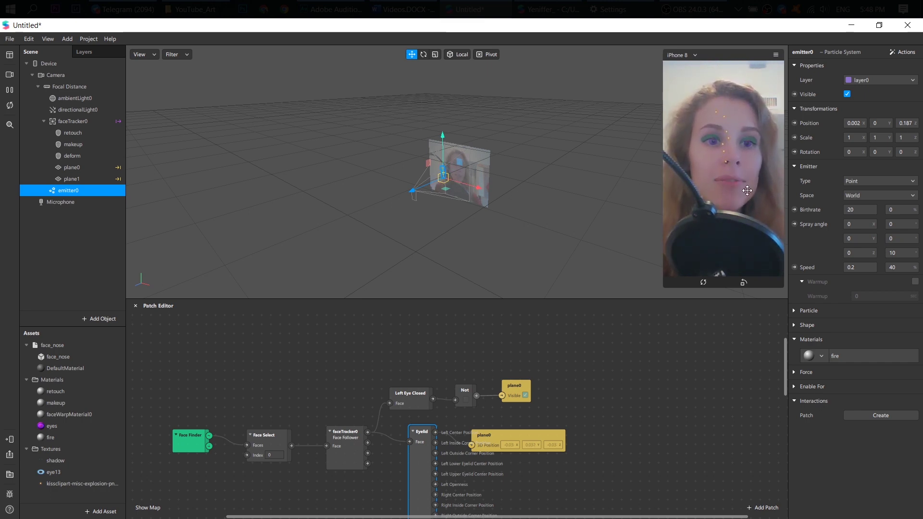
{"action": "left_click", "coordinate": [50, 438]}
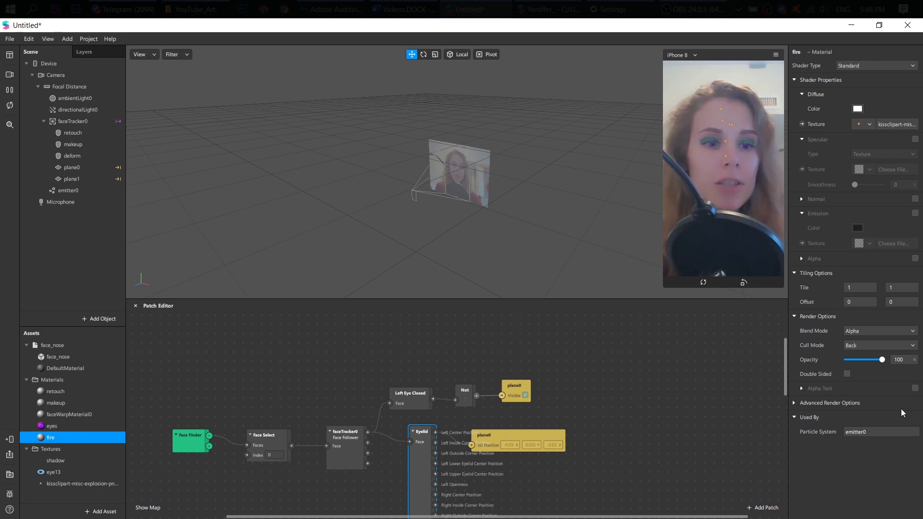
{"action": "left_click", "coordinate": [874, 361]}
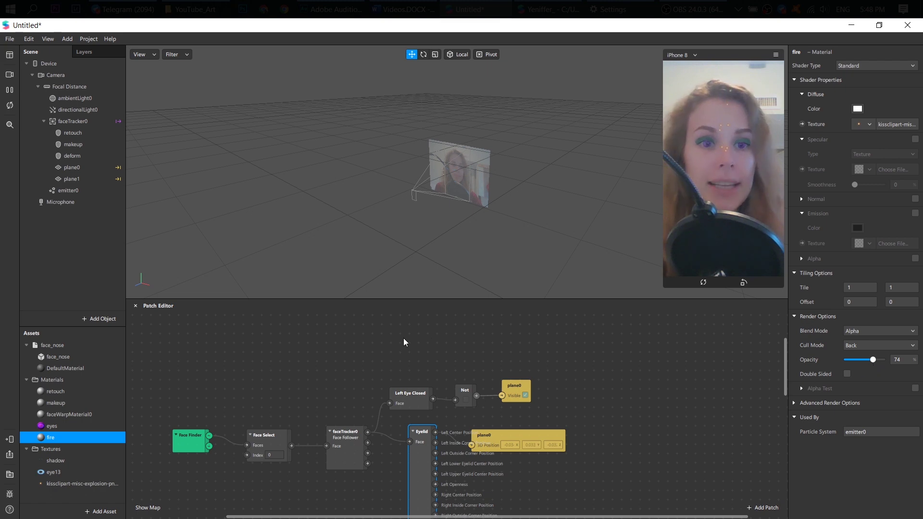
Reposition emitter0 to about 0.107, -0.20, 0.071.
{"action": "left_click", "coordinate": [71, 191]}
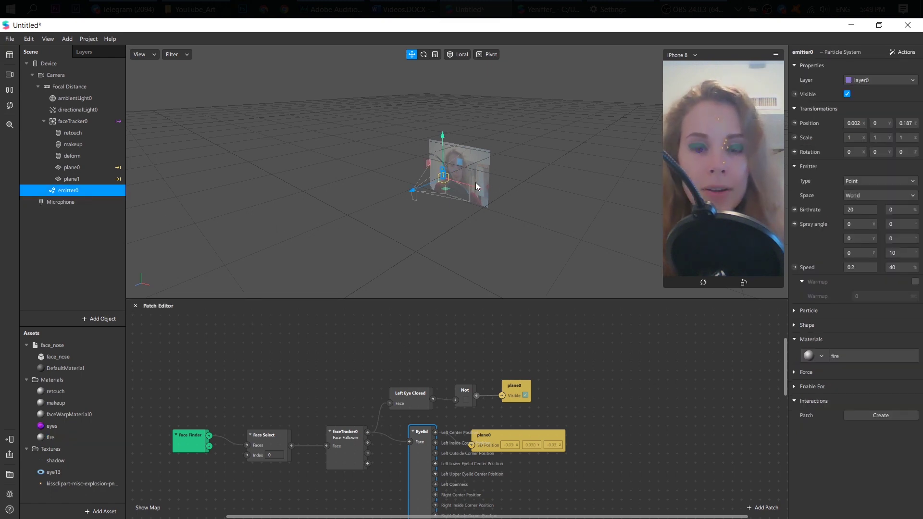
{"action": "left_click_drag", "start_coordinate": [475, 184], "coordinate": [454, 195]}
{"action": "left_click_drag", "start_coordinate": [519, 239], "coordinate": [503, 201]}
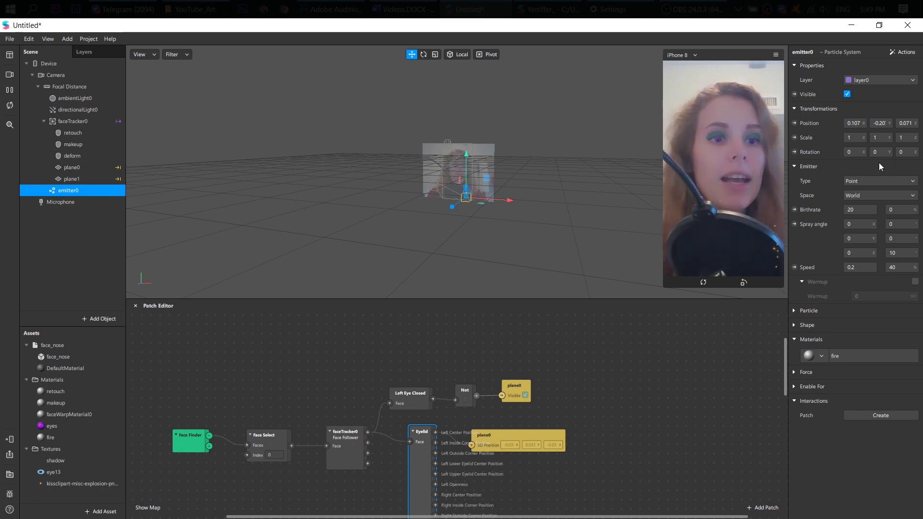
Set emitter0's Emitter Type to Ring.
{"action": "left_click", "coordinate": [872, 182]}
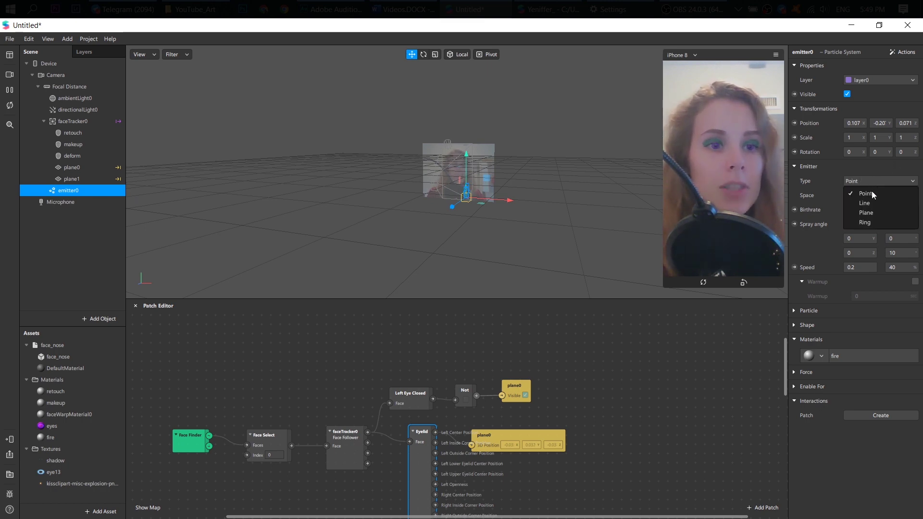
{"action": "left_click", "coordinate": [878, 221]}
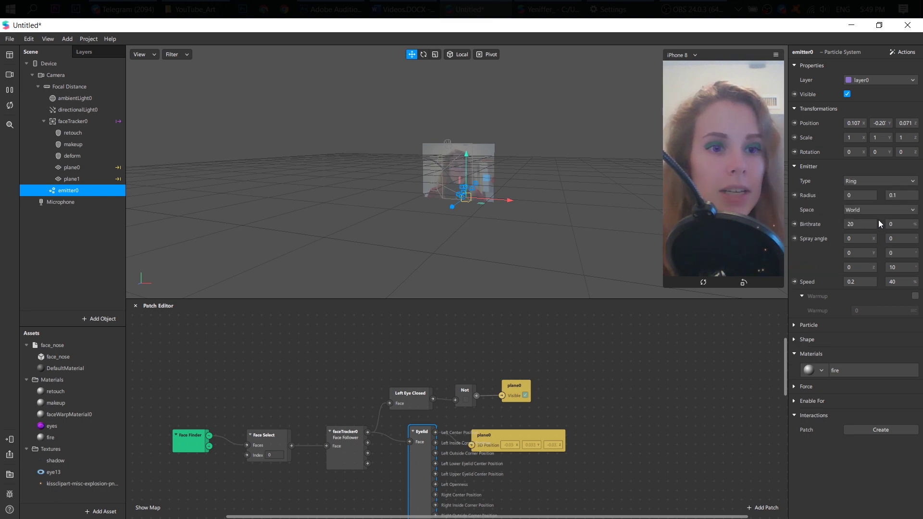